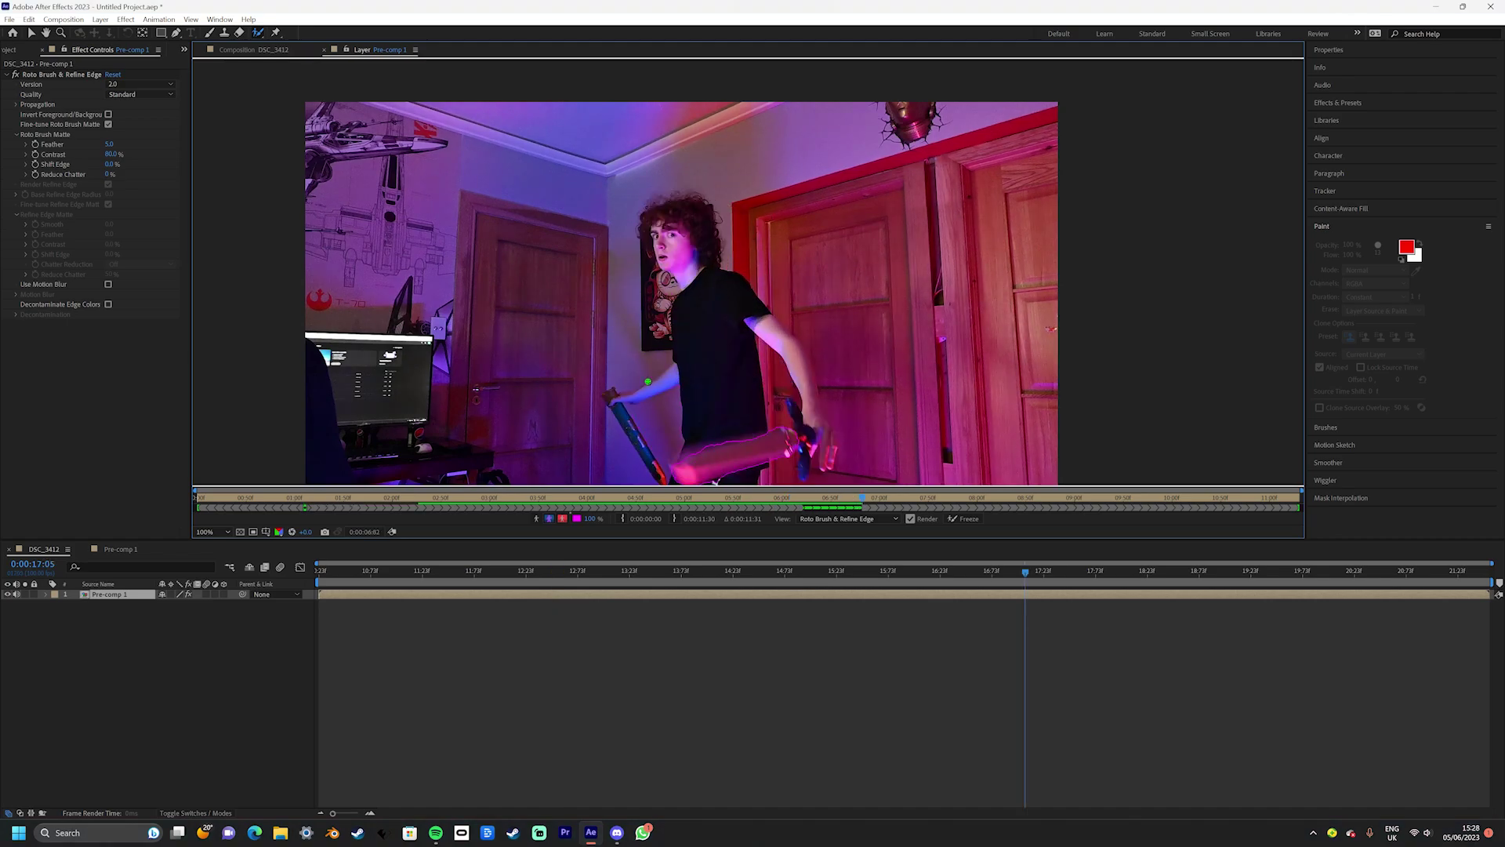
Freeze the Roto Brush propagation on the sword footage and close the layer view to return to the composition
click(955, 519)
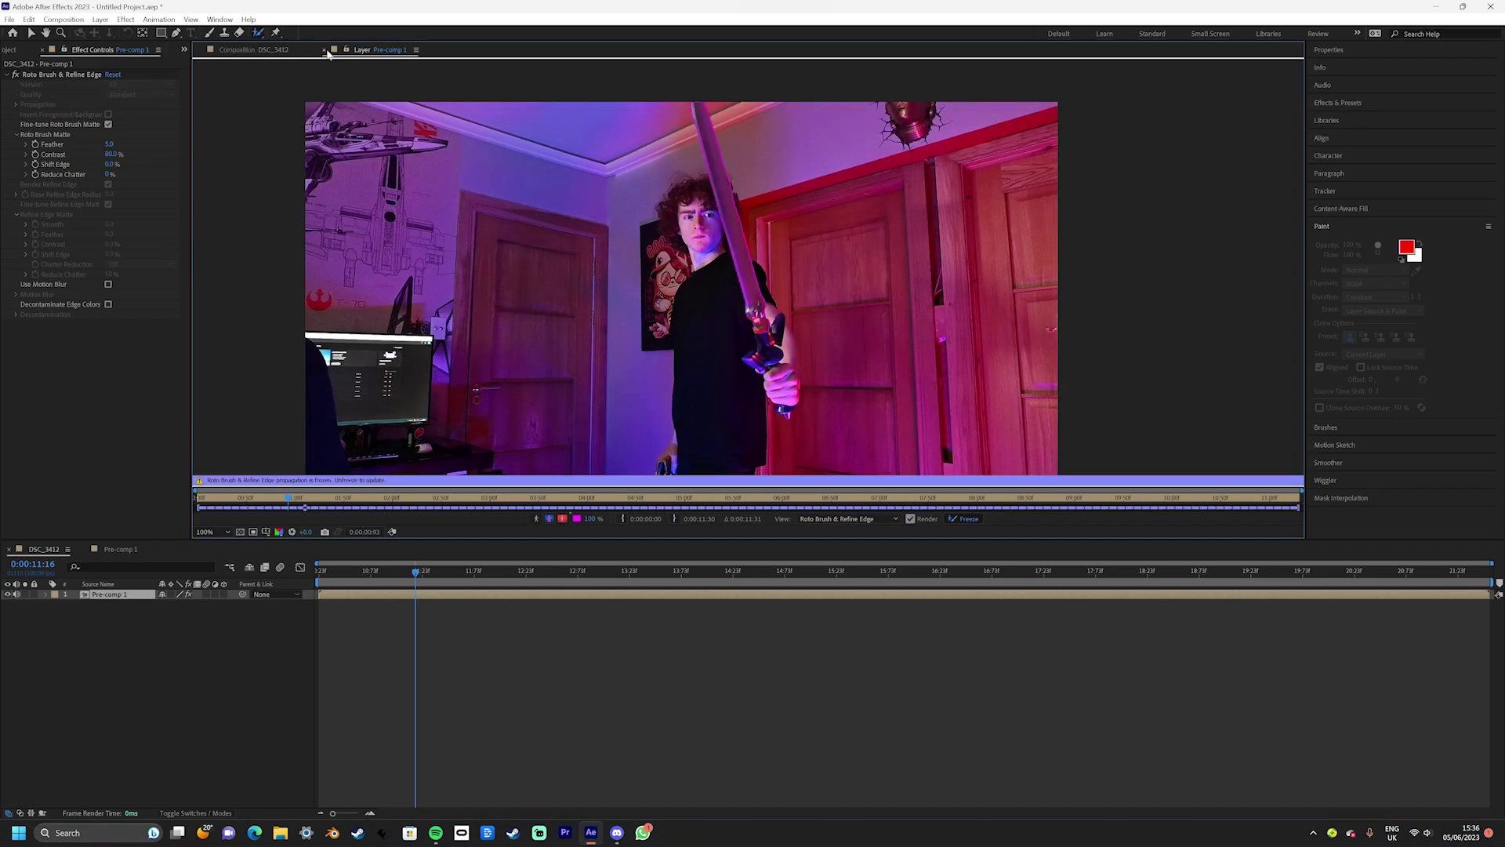
click(324, 50)
Duplicate the Pre-comp 1 layer, with the Roto Brush effect removed from the copy and the copy placed underneath as background
click(119, 597)
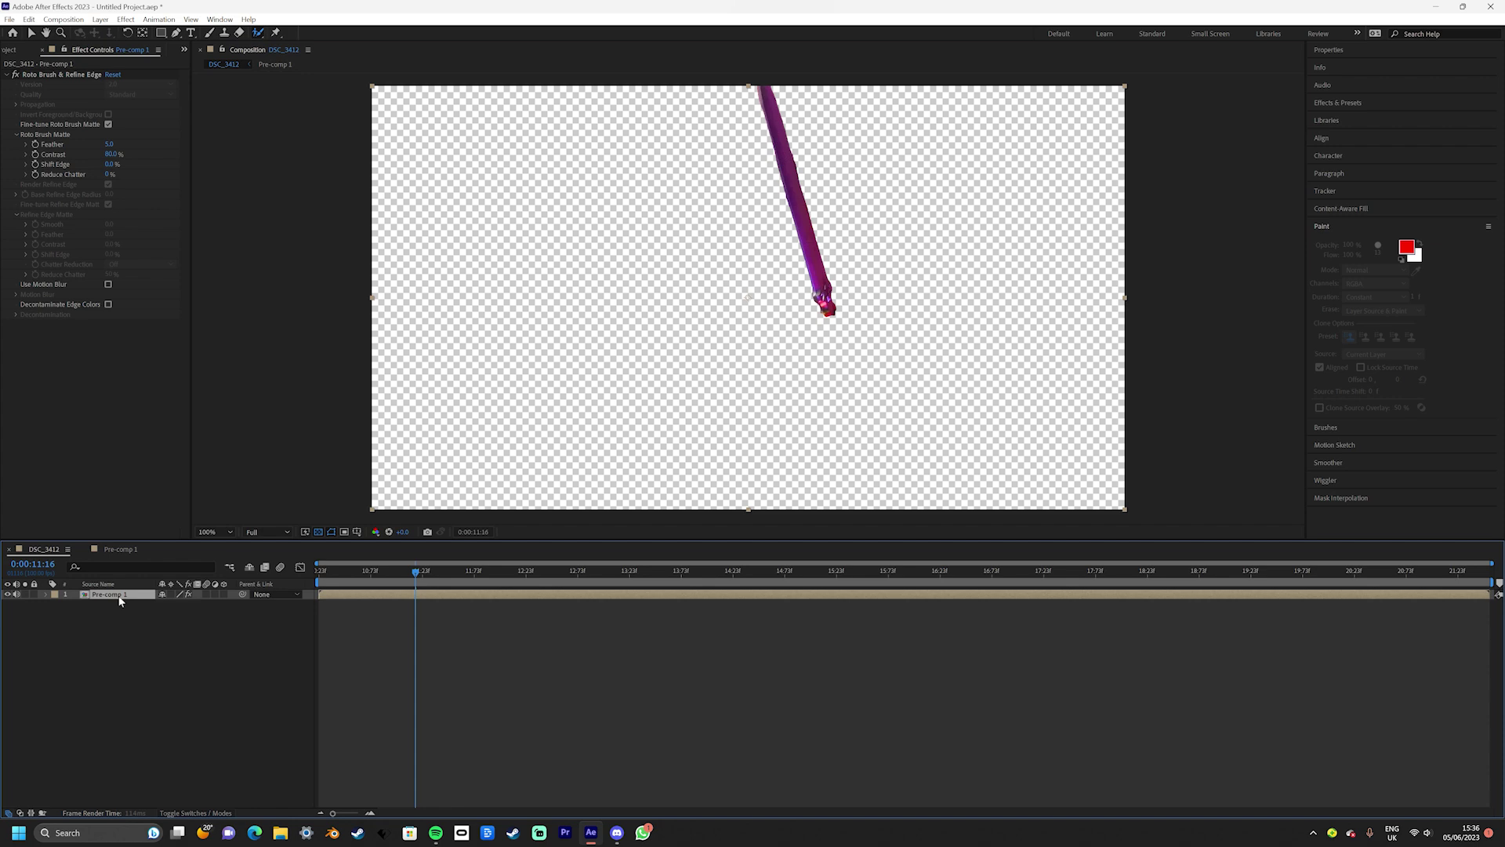
key(ctrl+d)
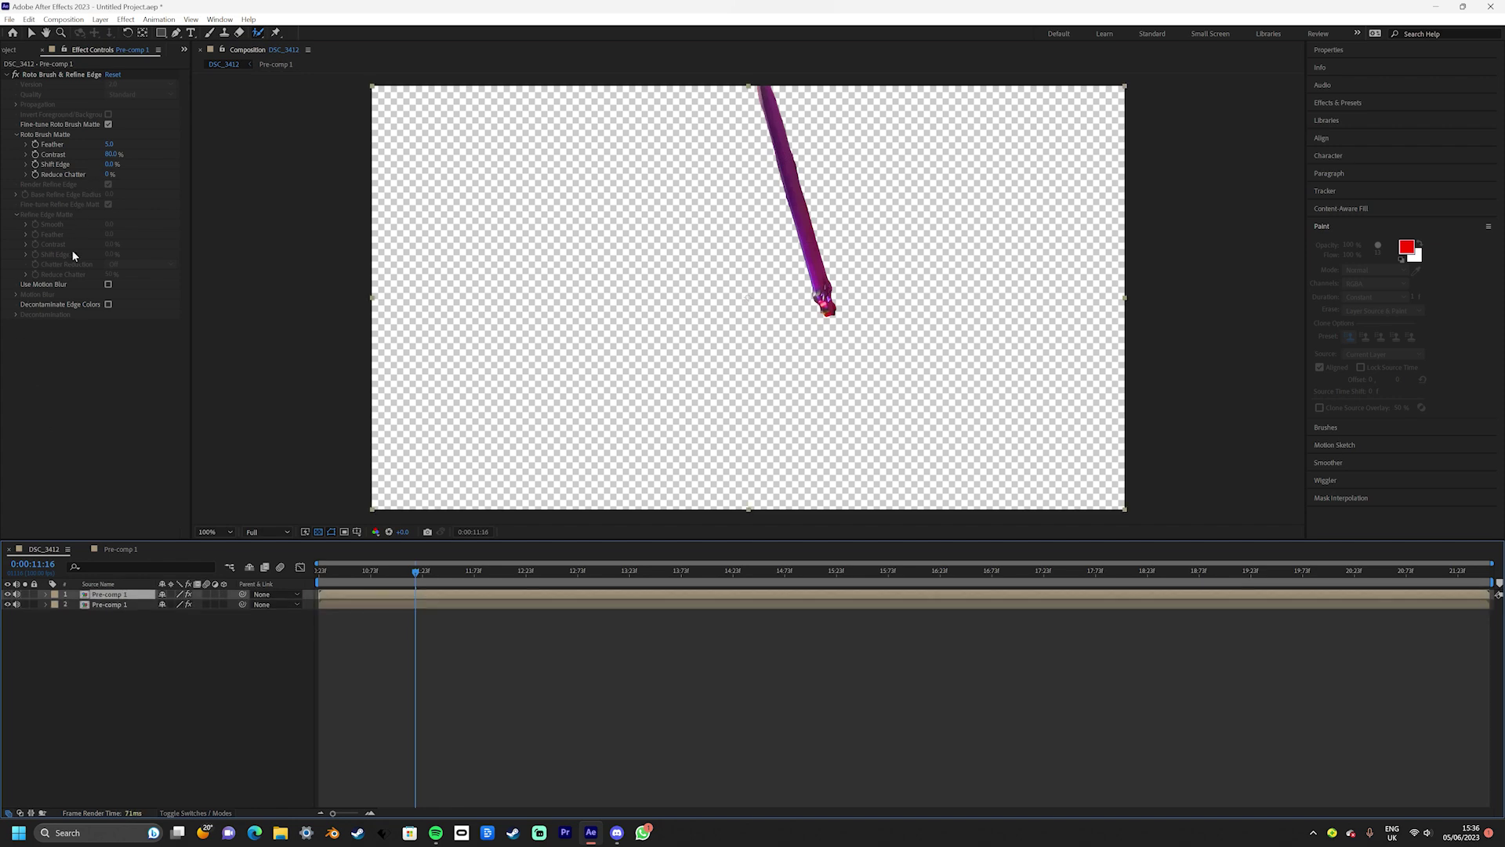
key(Delete)
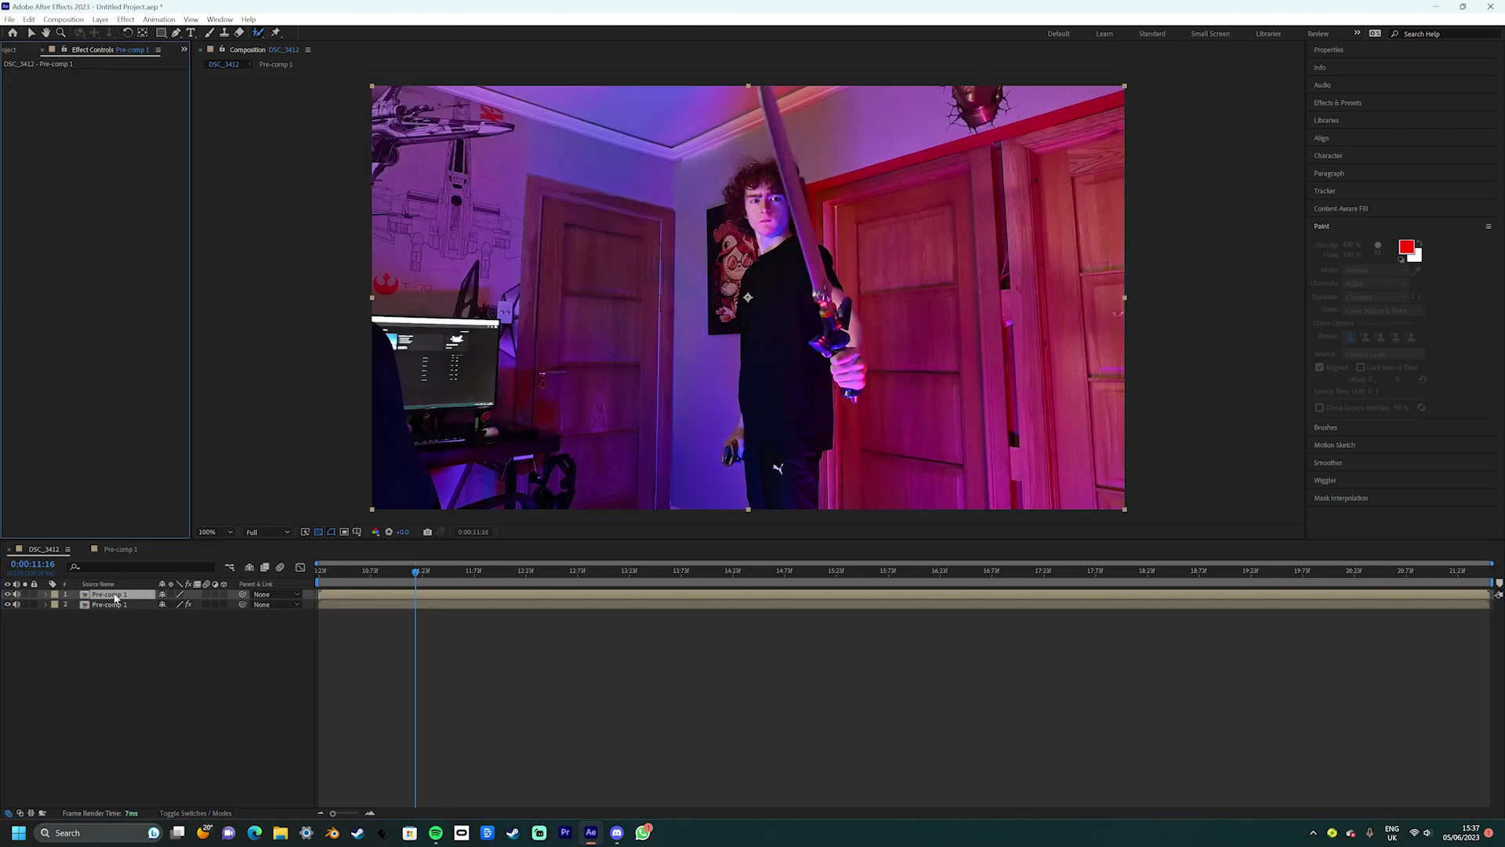
drag(116, 598, 104, 629)
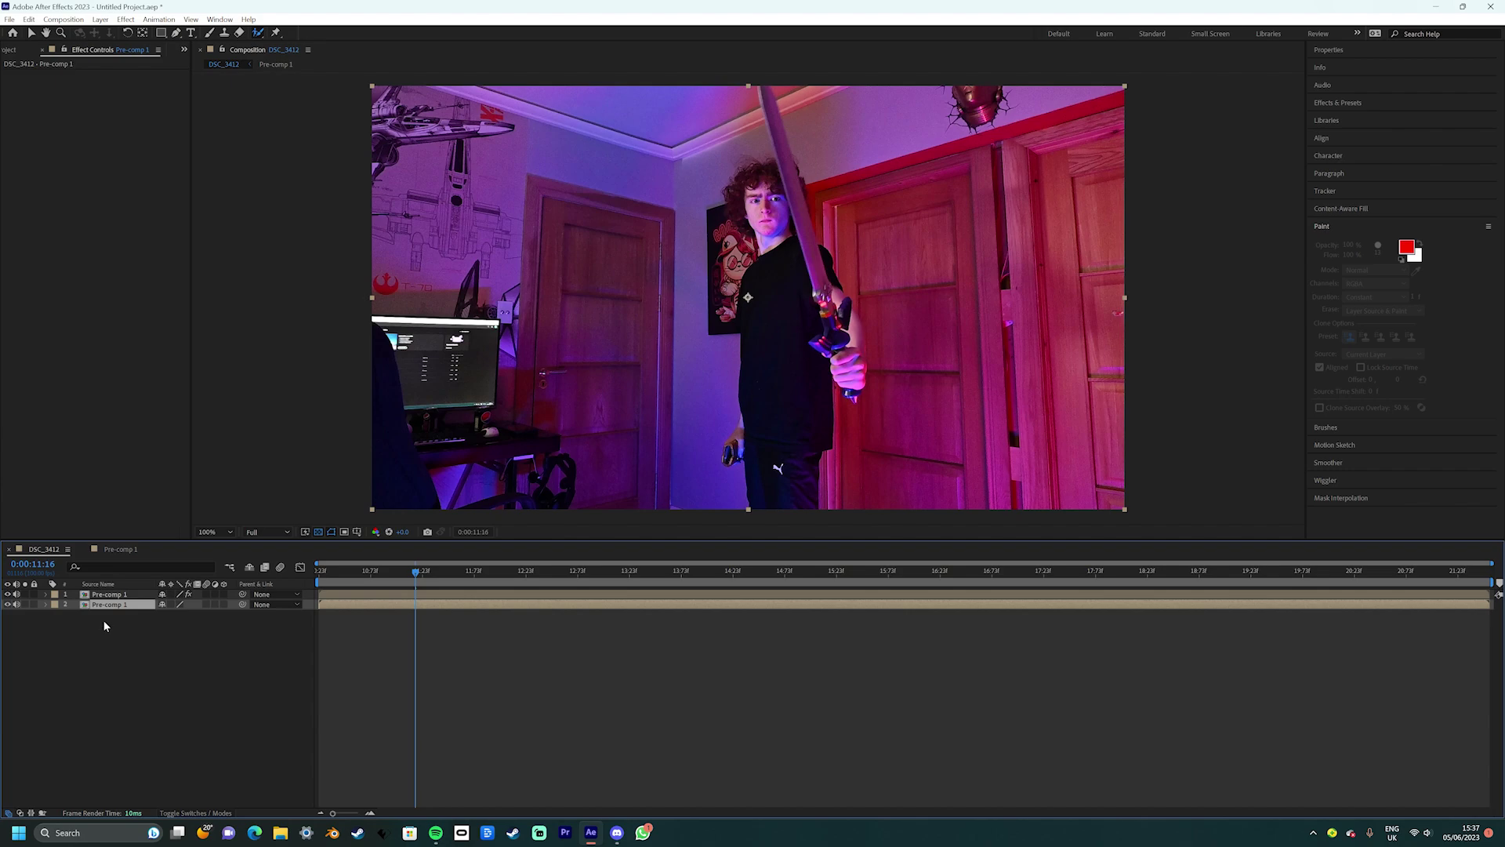
Apply the Curves color correction effect to the upper Pre-comp 1 layer containing the rotoscoped sword
click(120, 598)
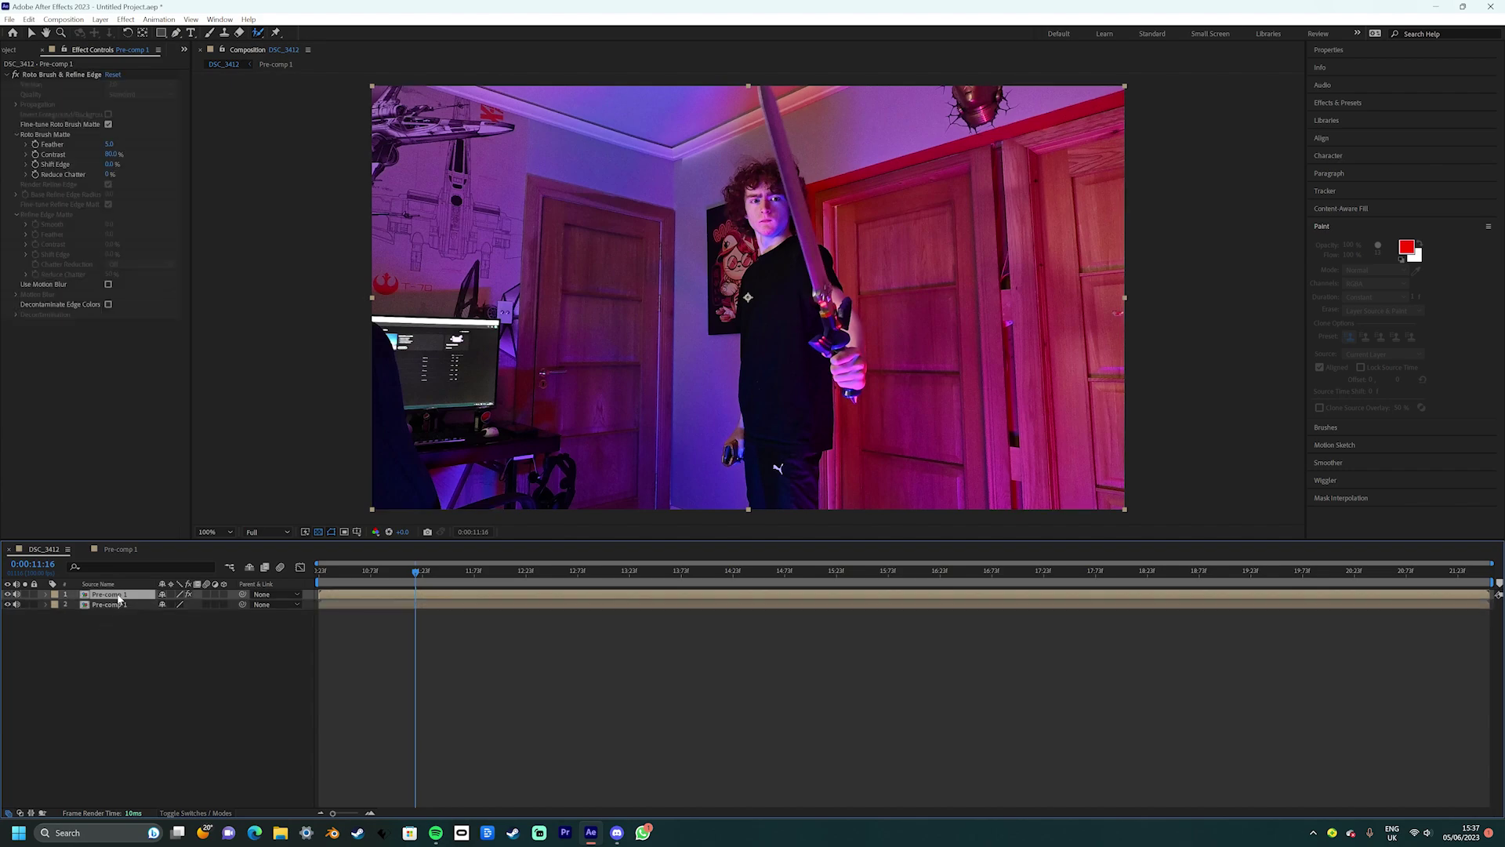
click(1344, 106)
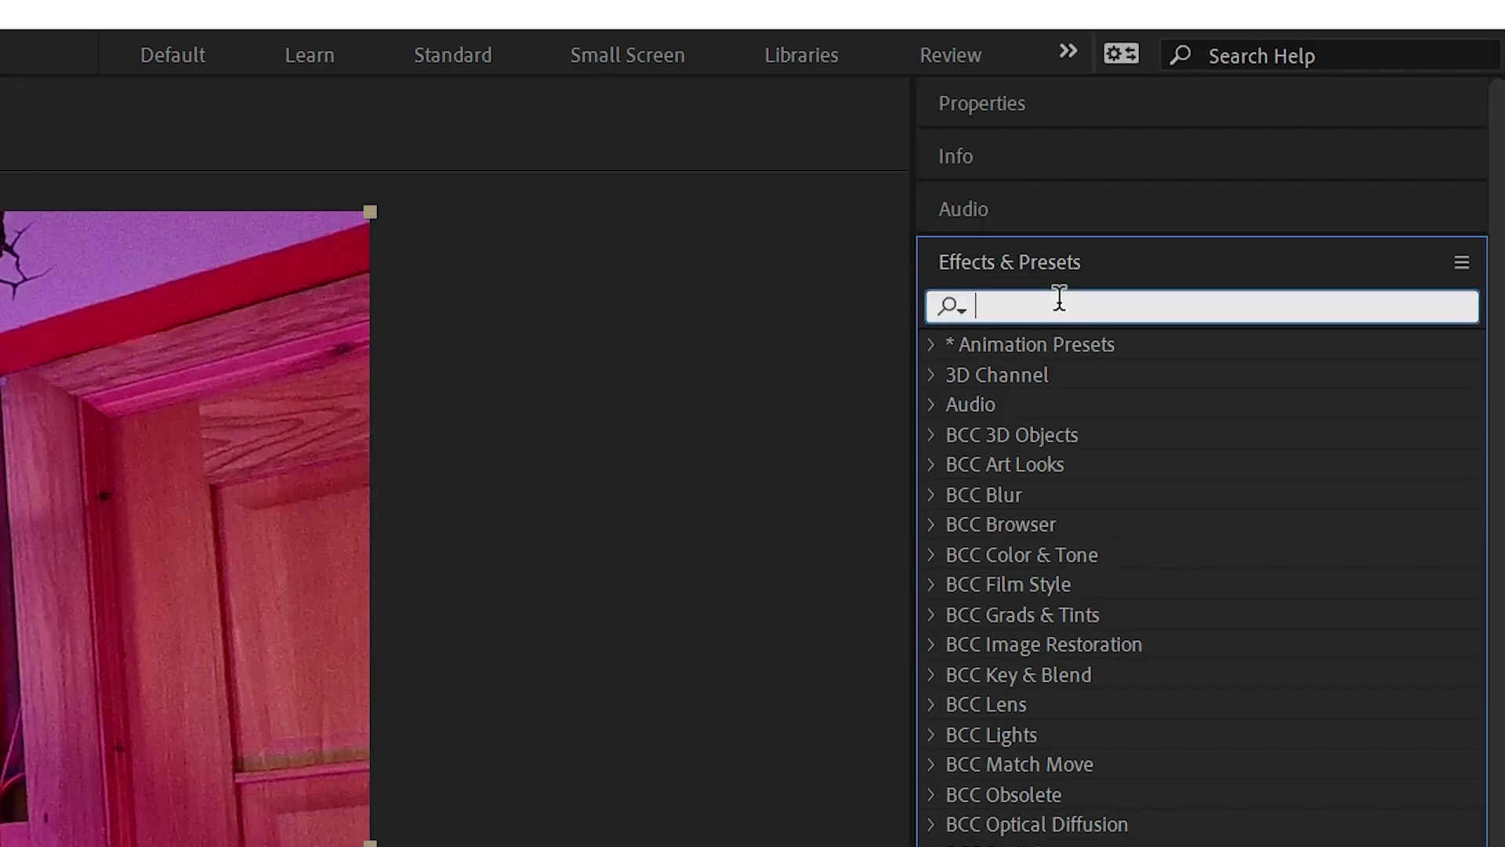
text(curve)
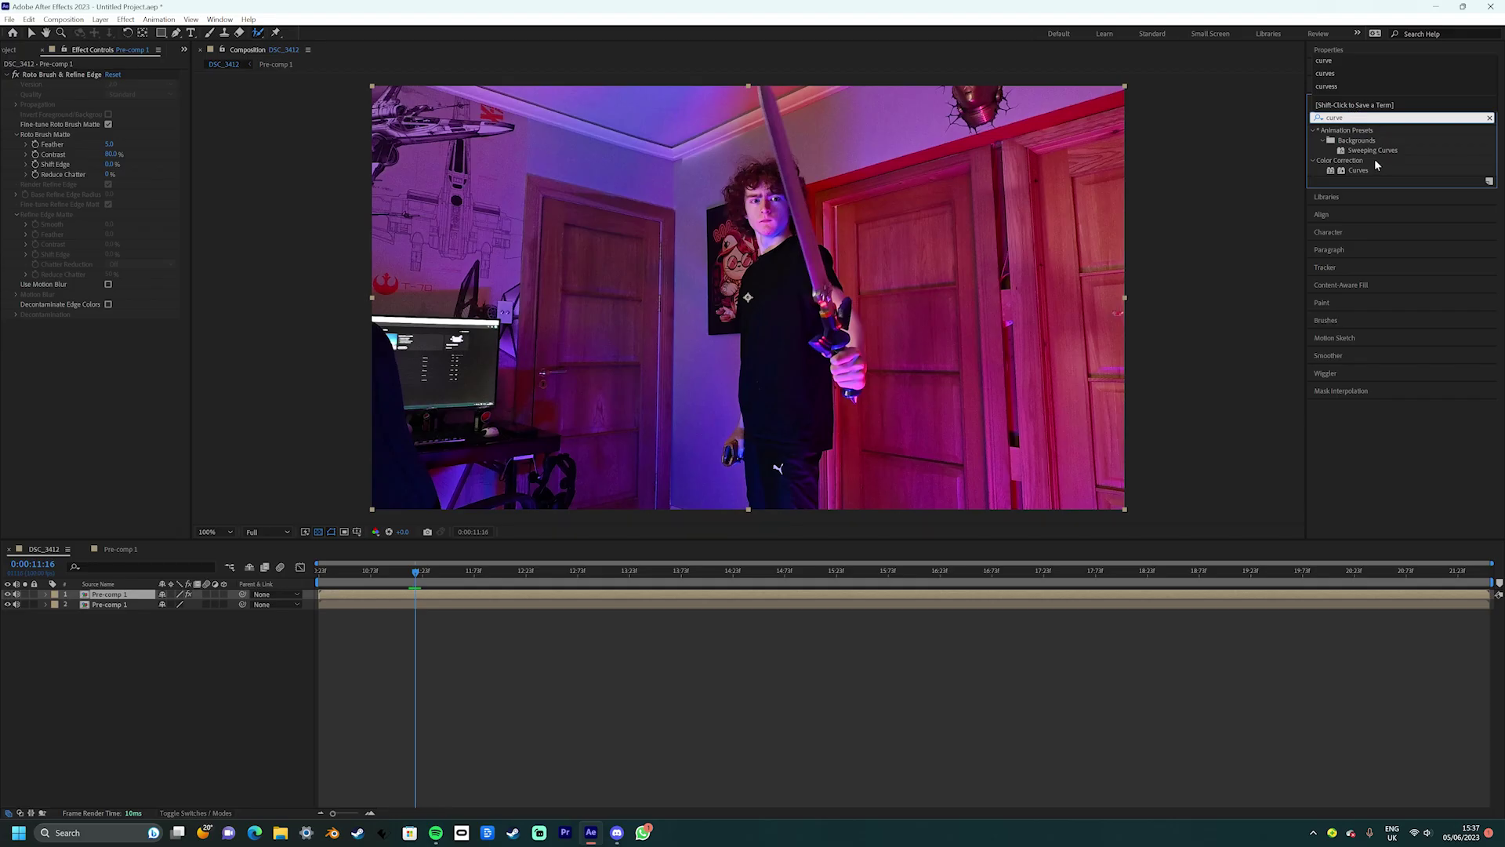
drag(1106, 463, 72, 436)
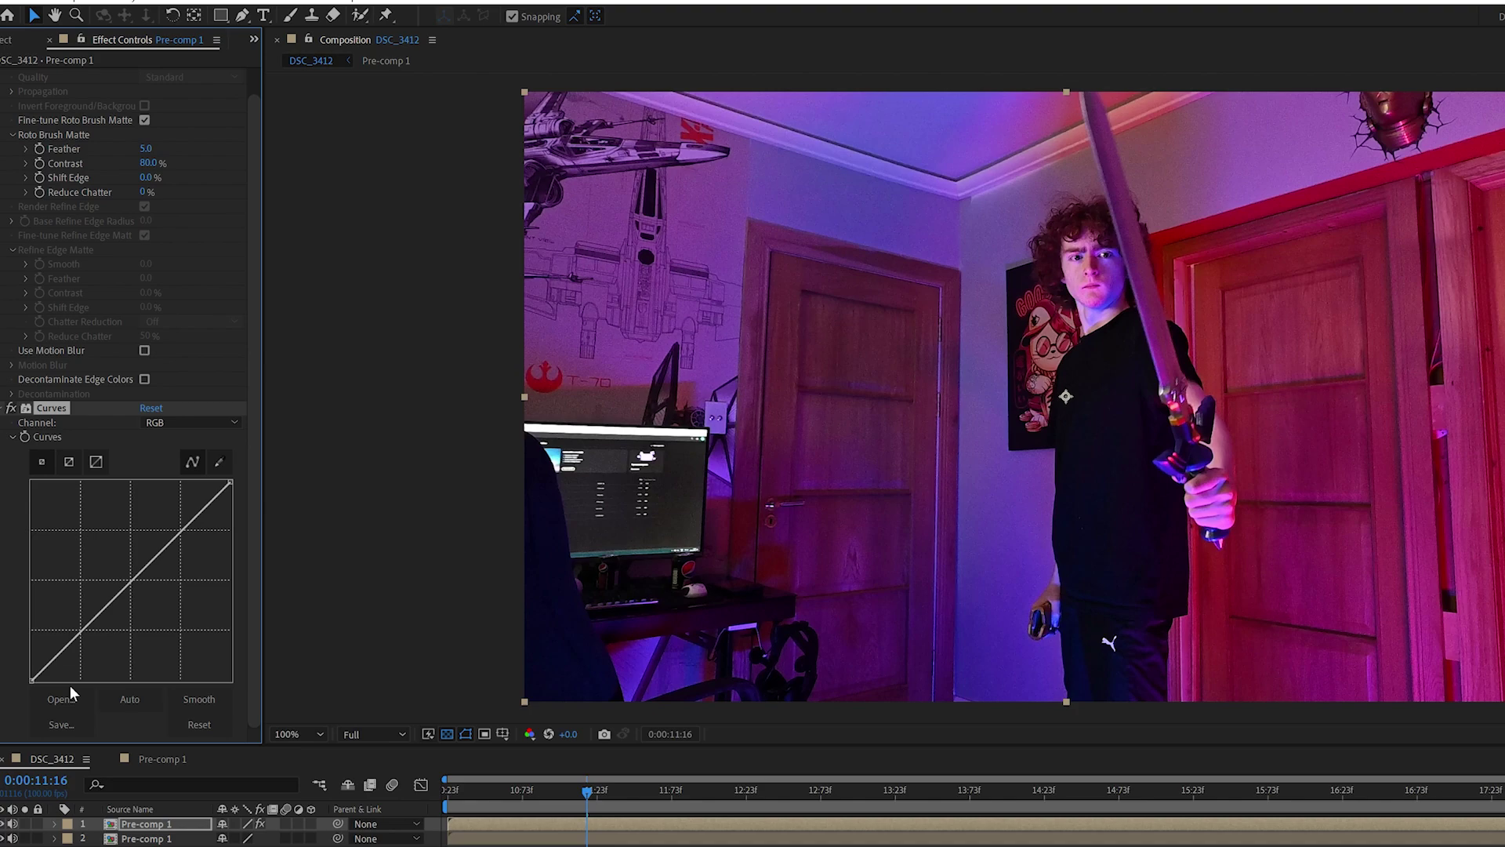
Shift the sword toward blue by raising the Blue curve and lowering the Red curve
click(151, 426)
click(170, 499)
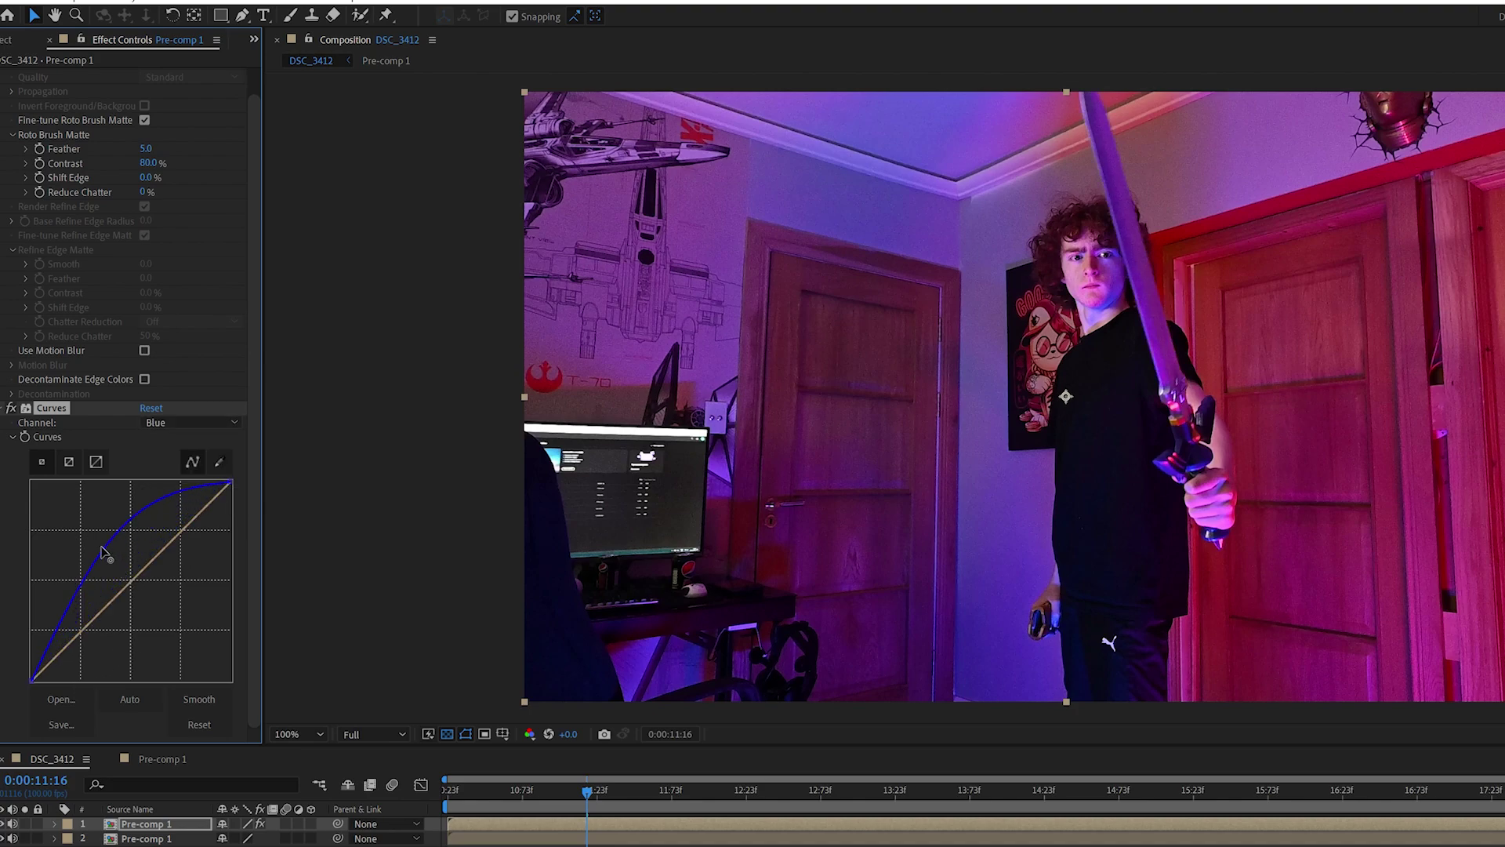
click(160, 424)
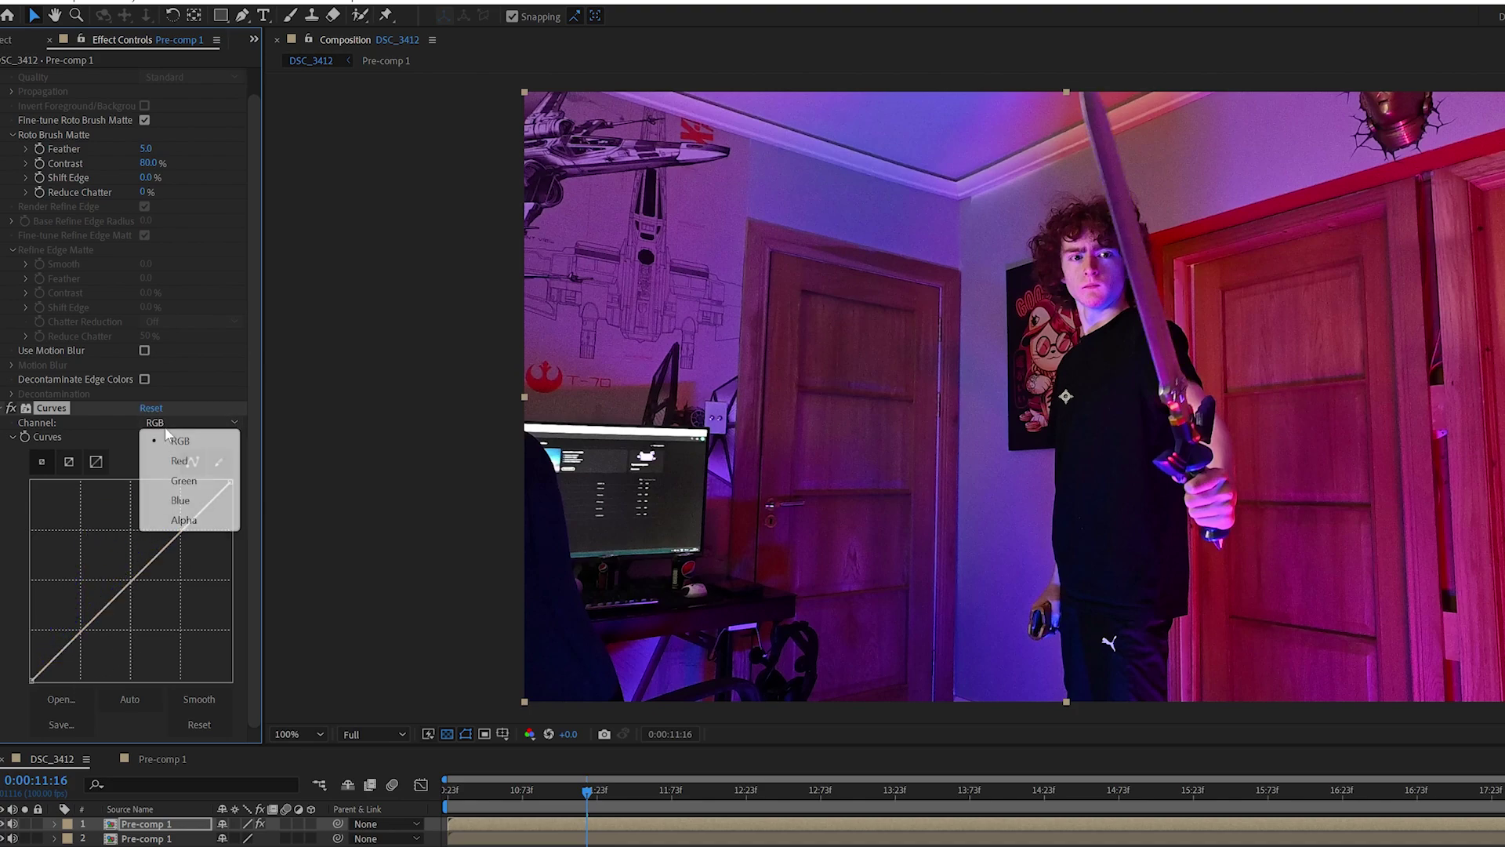
click(165, 469)
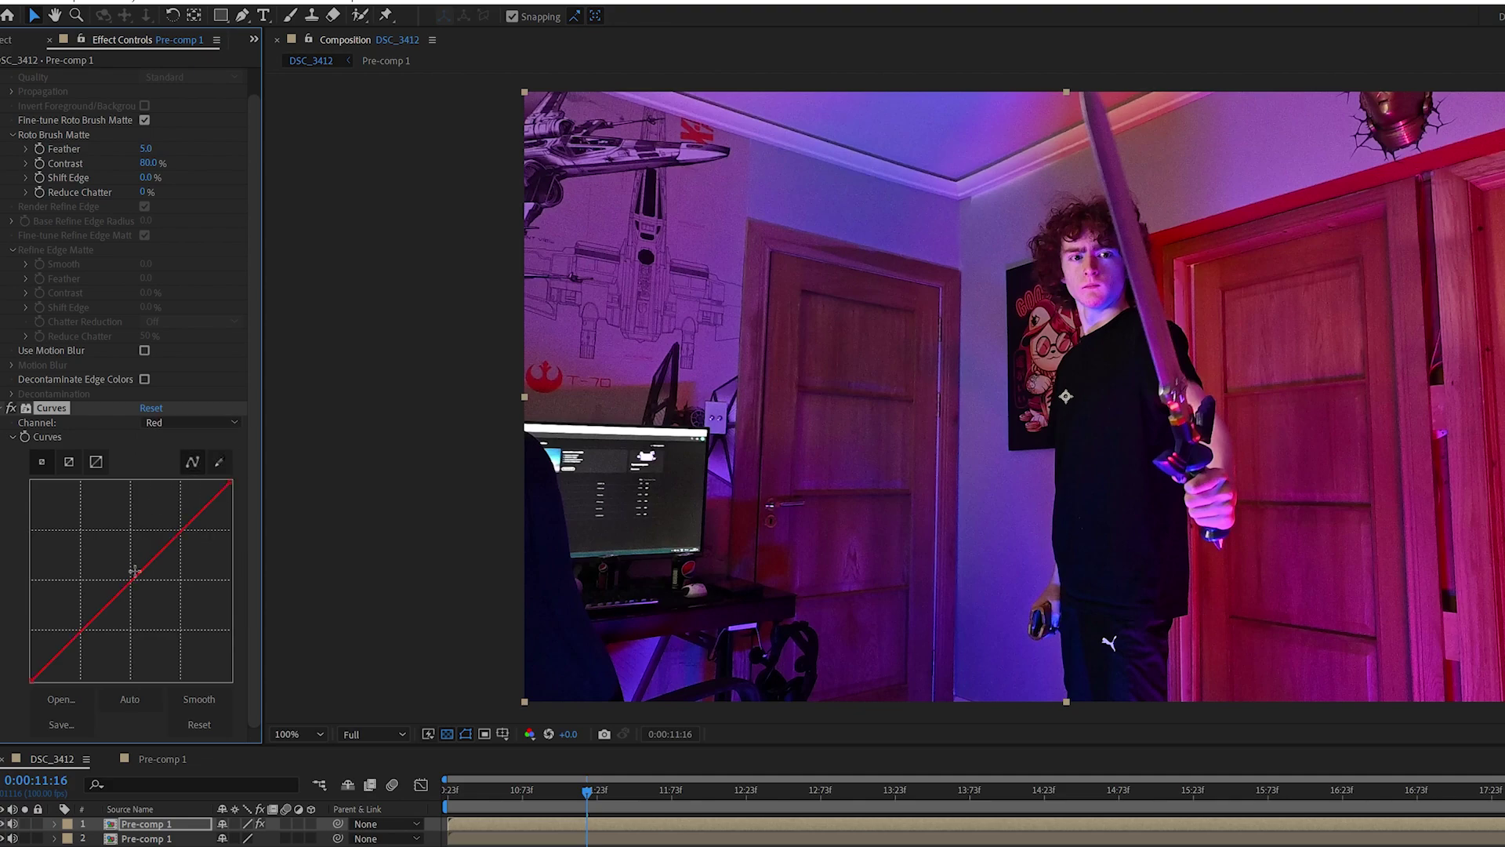
click(163, 427)
click(173, 500)
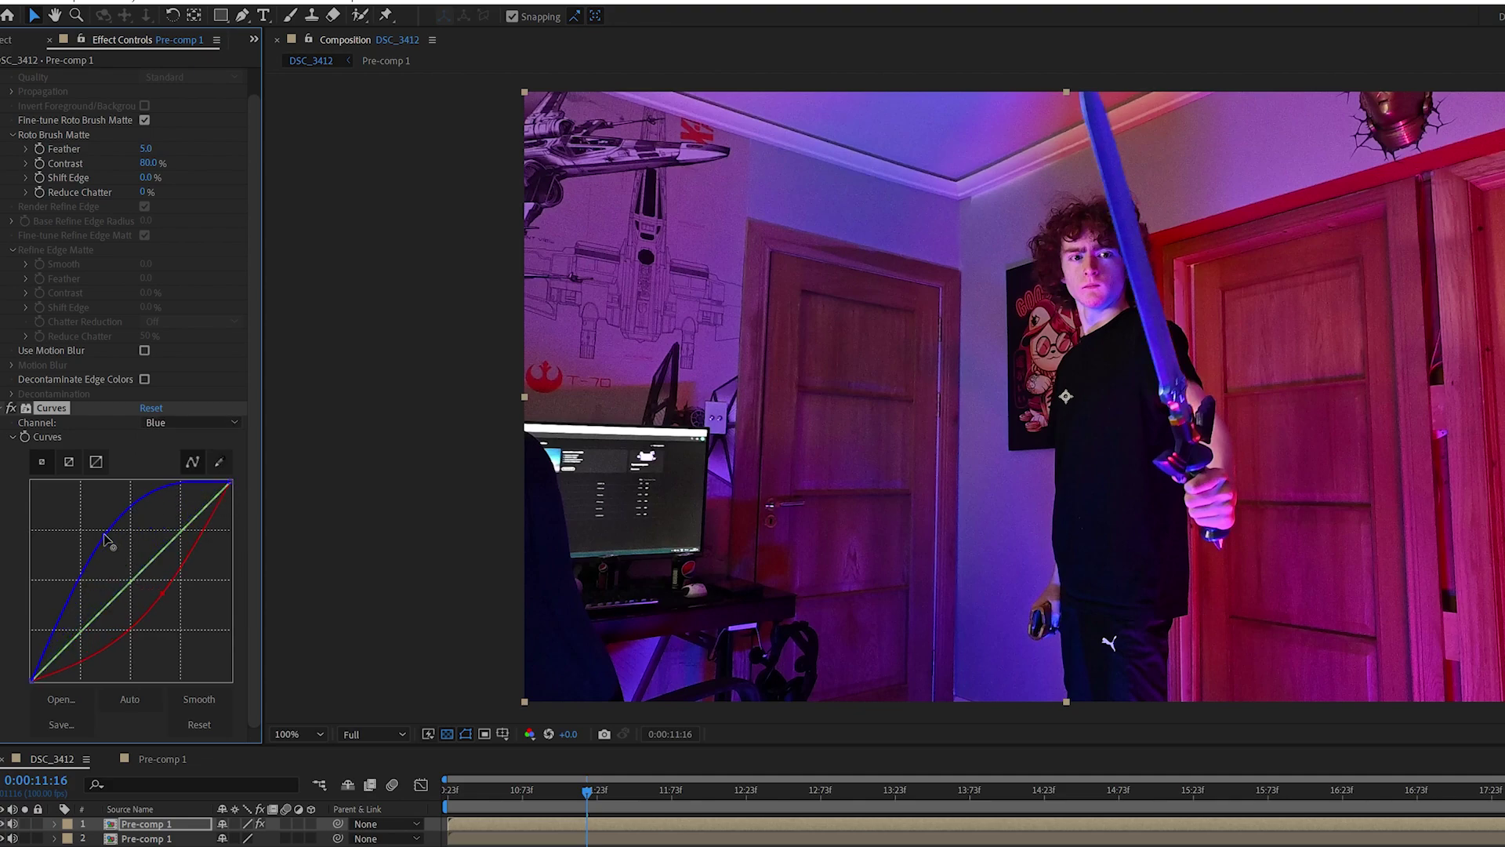
Brighten the sword by bending the RGB curve strongly upward, and pull the Red curve down further
click(172, 425)
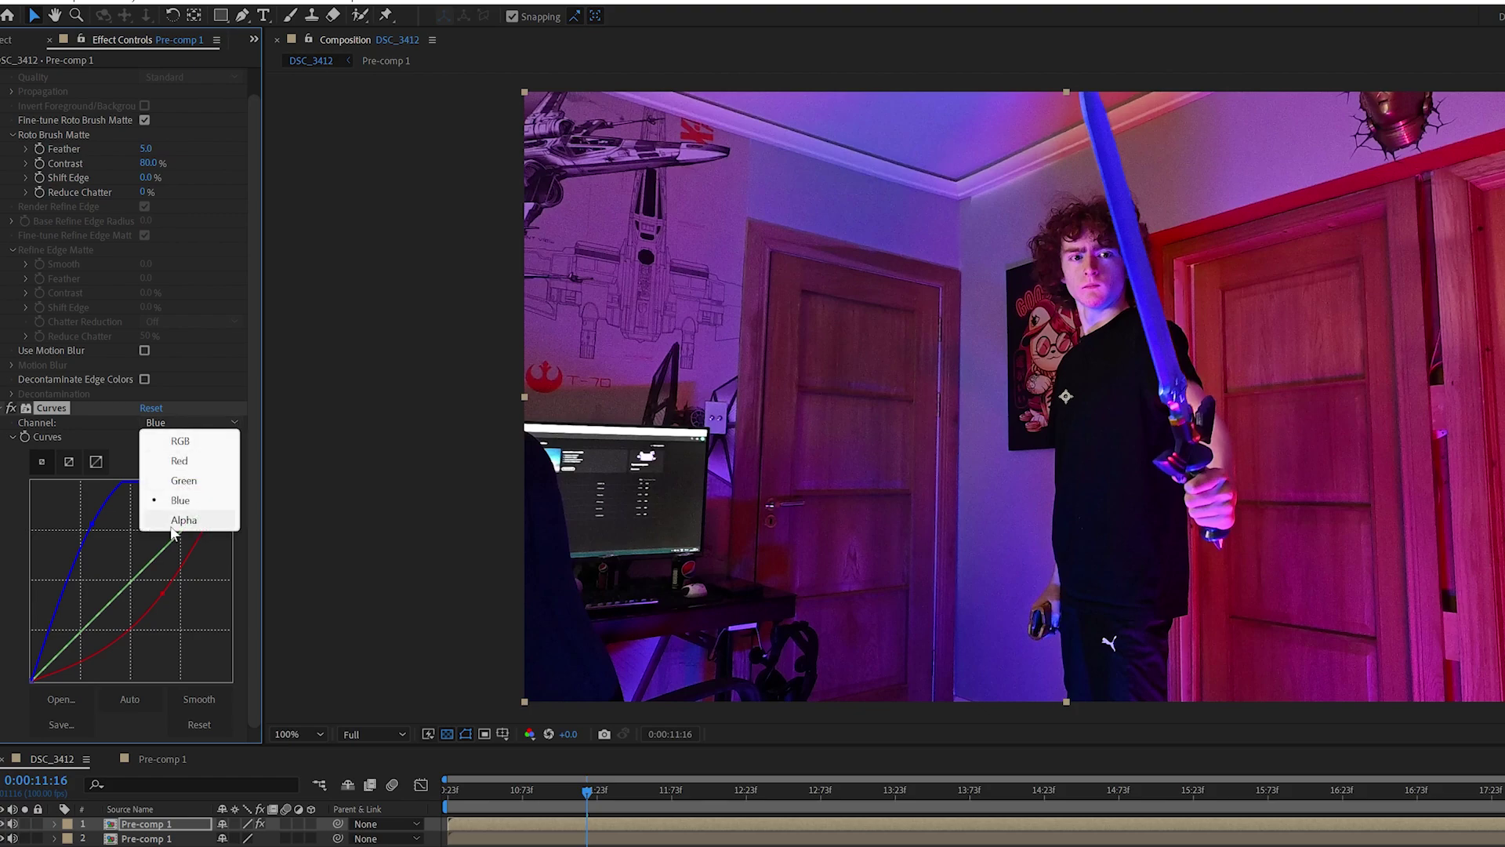
click(174, 524)
click(188, 423)
click(180, 440)
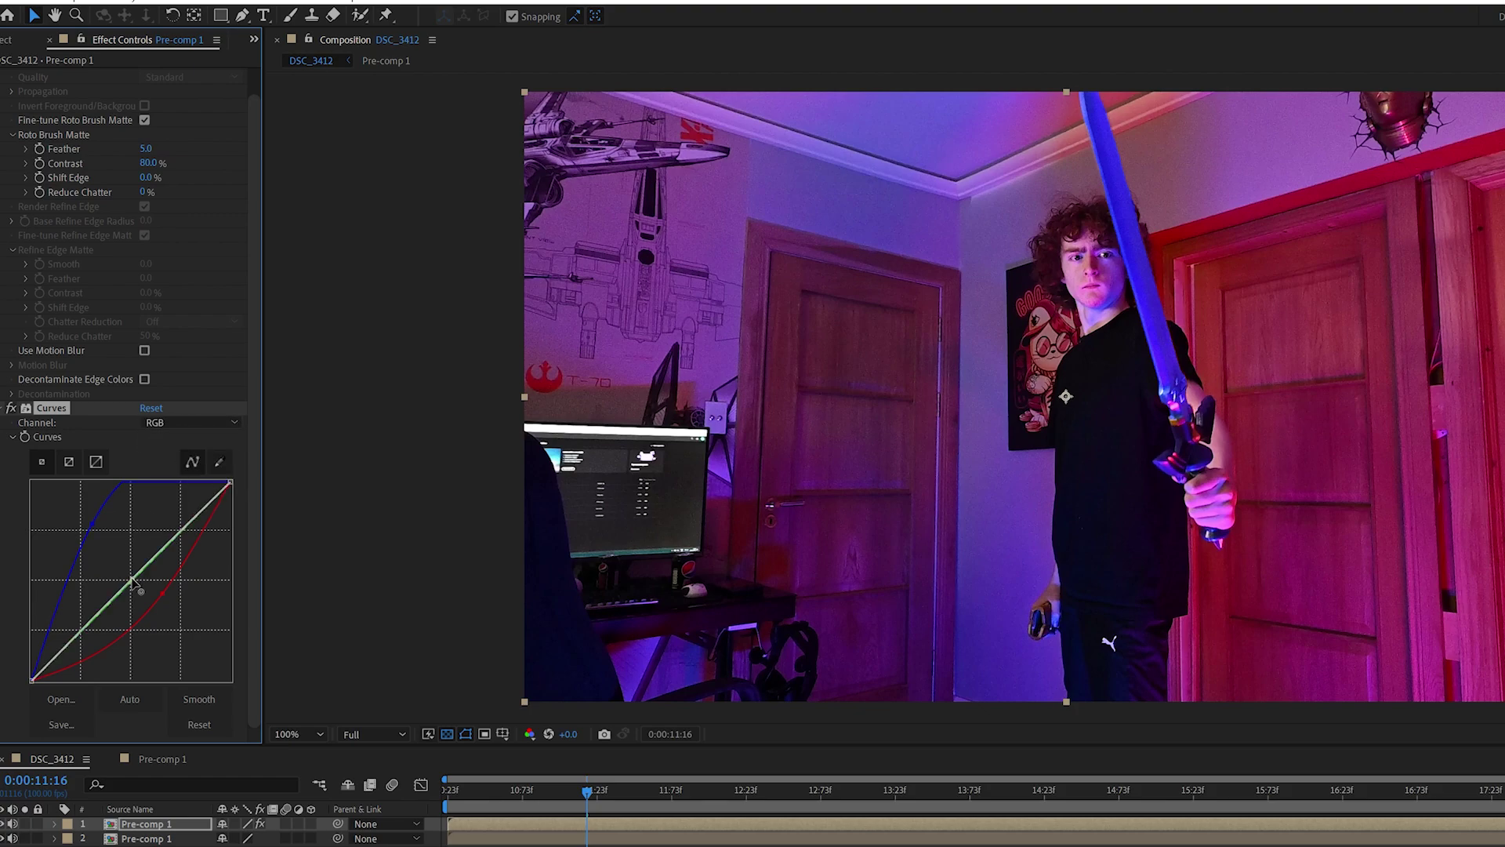
drag(132, 581, 87, 530)
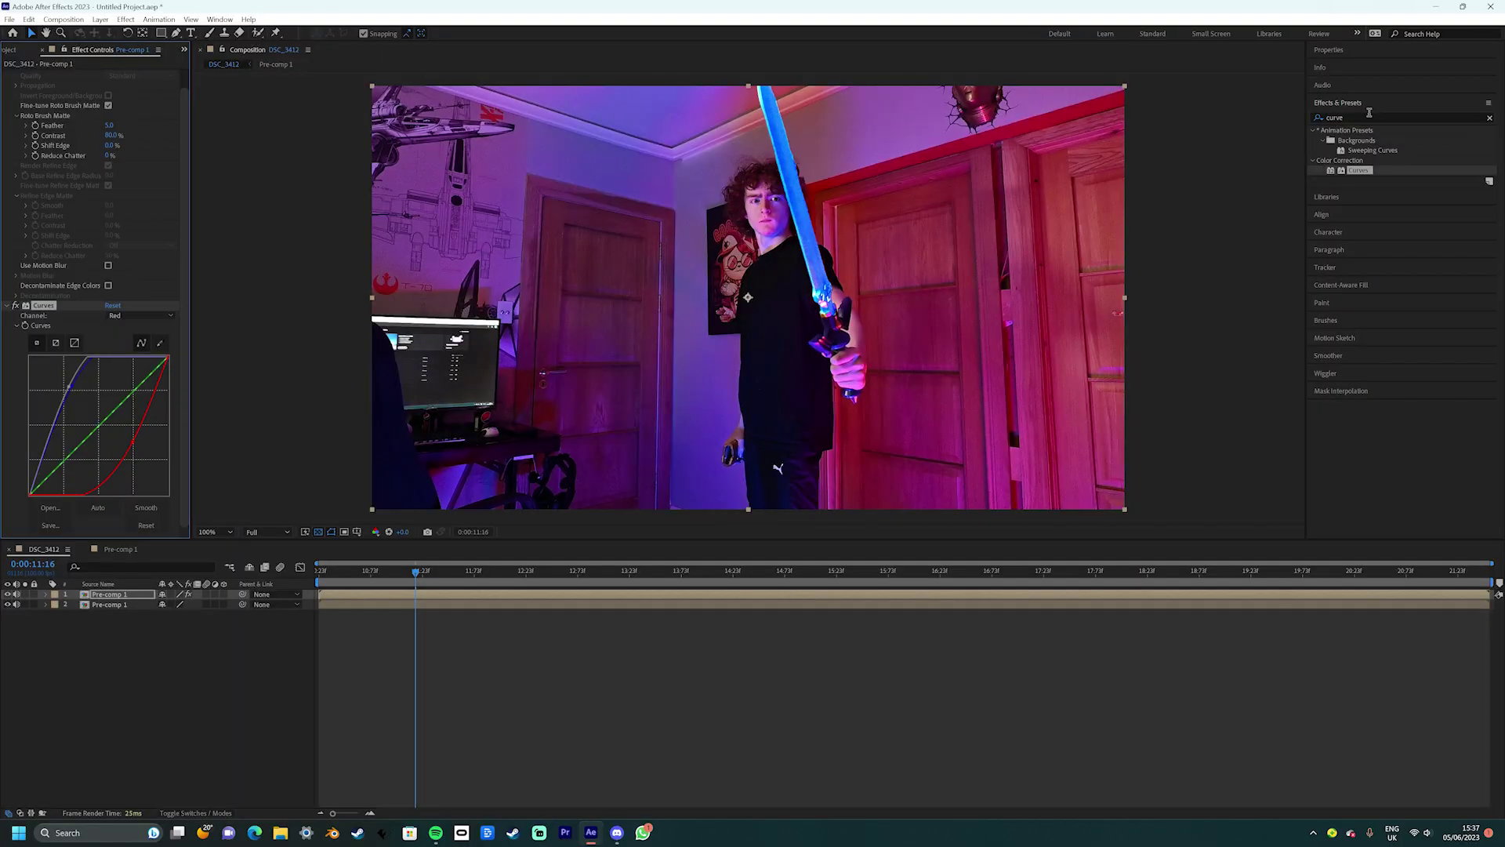
Apply the Stylize Glow effect to the sword layer and increase its glow radius
click(1348, 117)
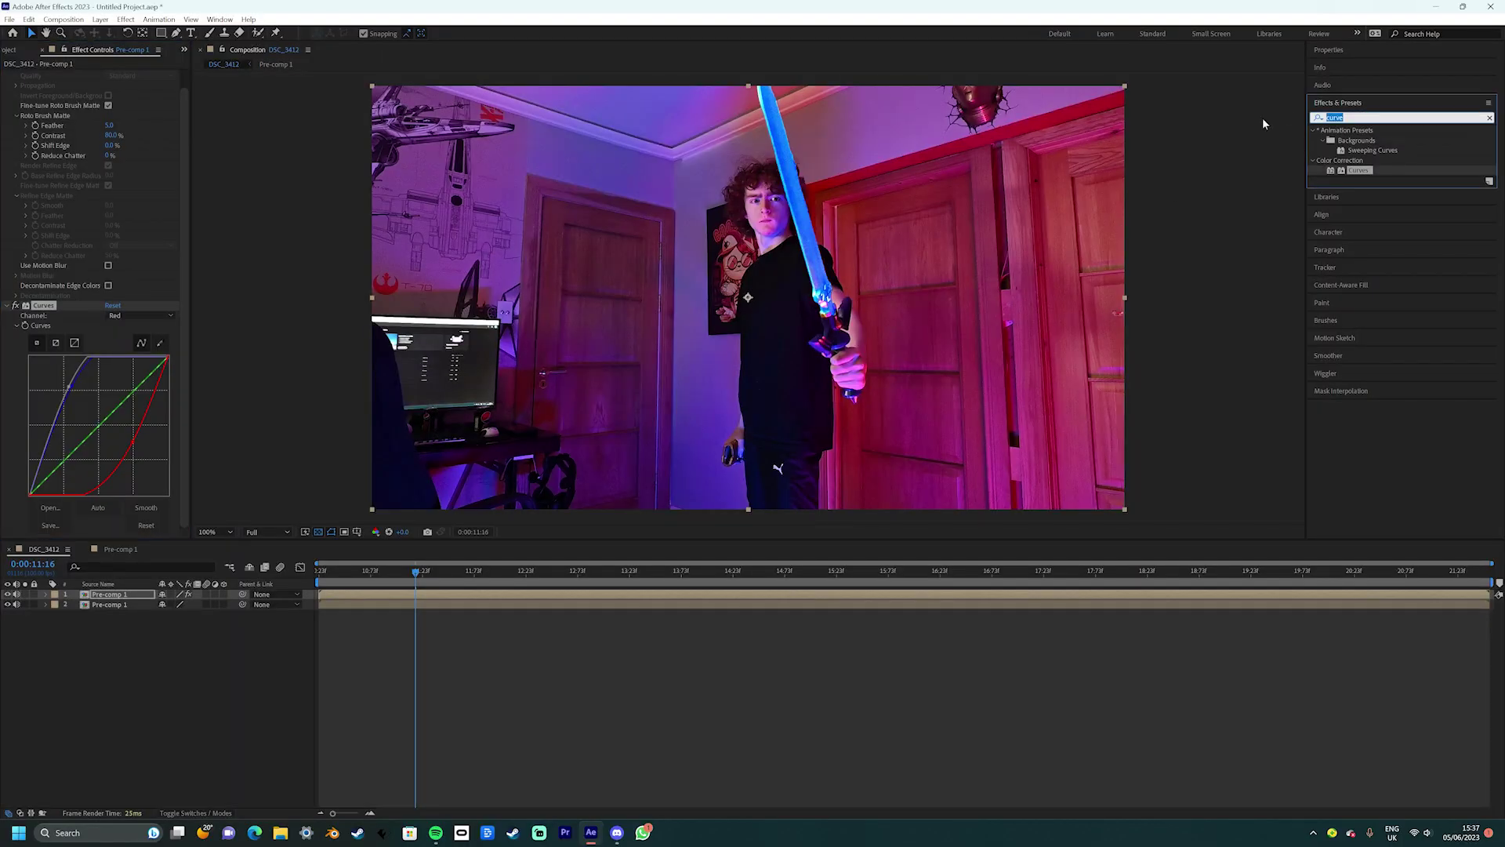
text(glow)
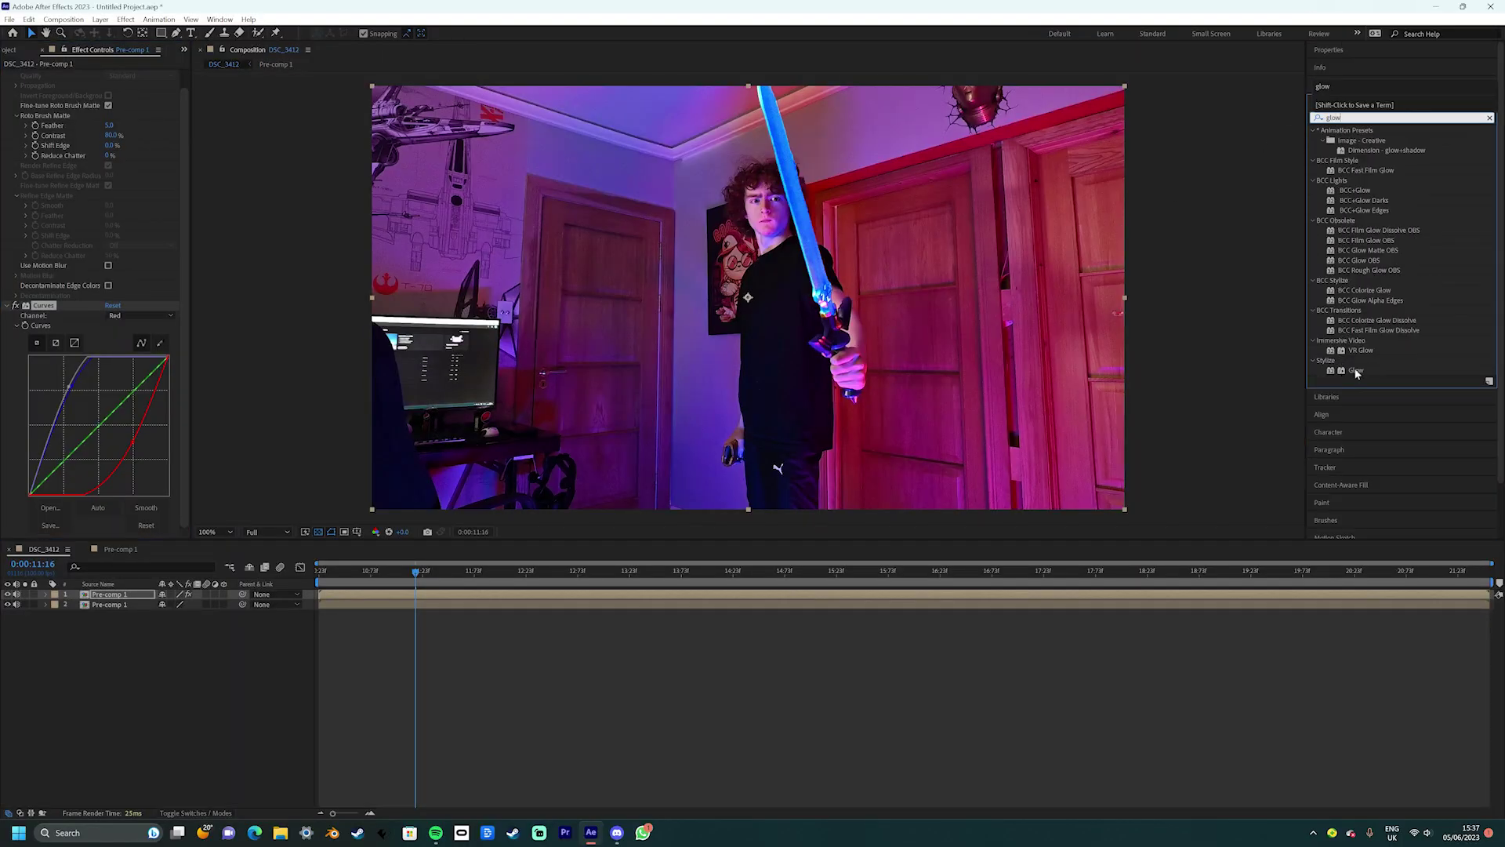
drag(1357, 373, 129, 409)
drag(111, 399, 174, 390)
Try a duplicate Glow effect with a smaller radius and check the sword at 0:00:12:16
key(ctrl+d)
drag(112, 399, 32, 408)
click(483, 656)
drag(485, 572, 518, 573)
Soften the Roto Brush matte with a feather of 10.7 and adjust the first Glow's radius
scroll(129, 225, up, 5)
click(78, 74)
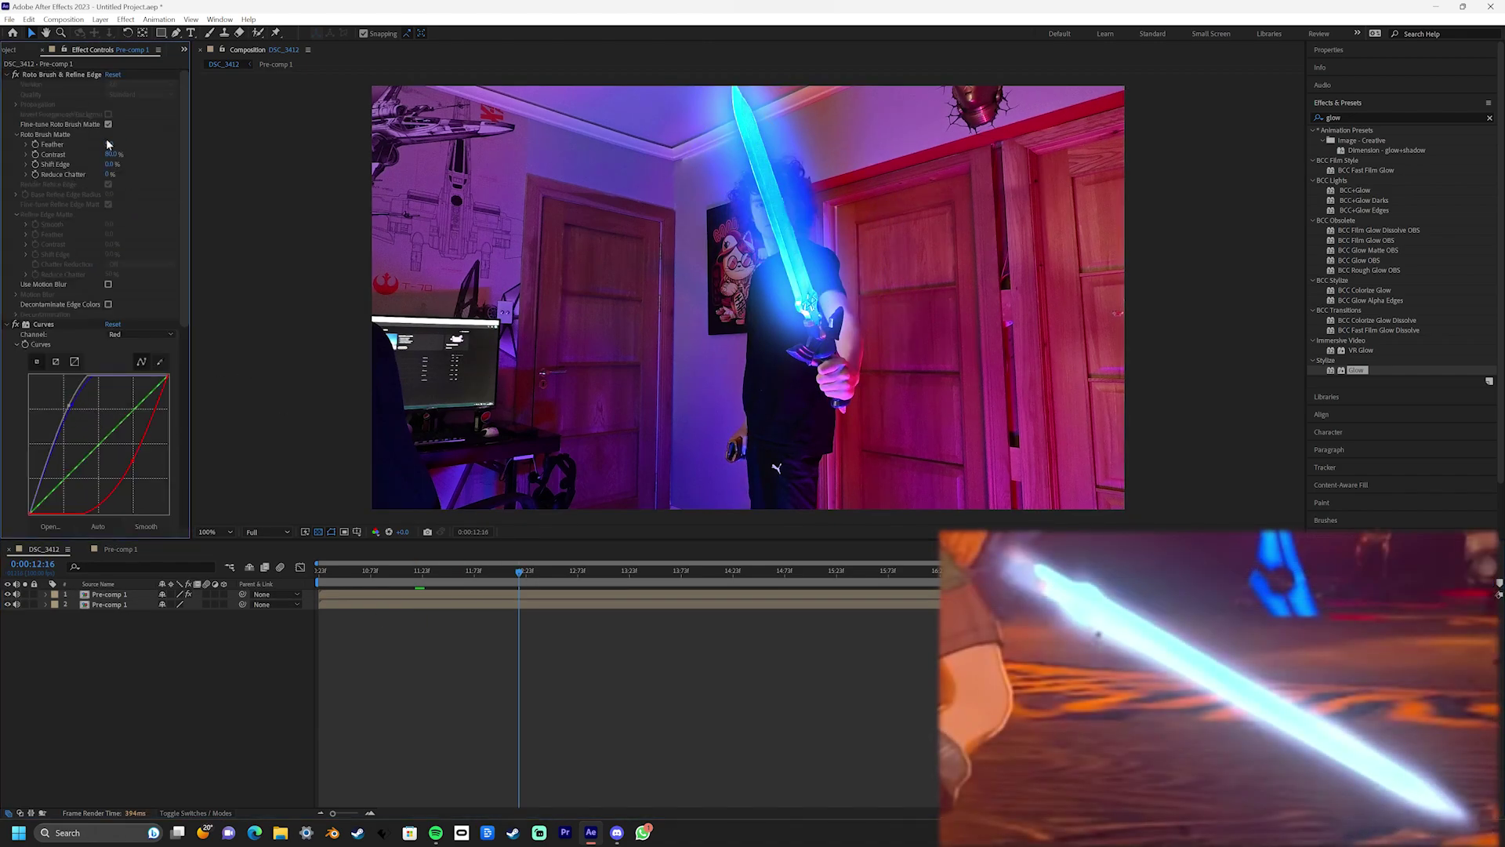
scroll(129, 225, down, 5)
mouse_move(112, 225)
mouse_down()
mouse_move(209, 226)
mouse_move(130, 235)
mouse_up()
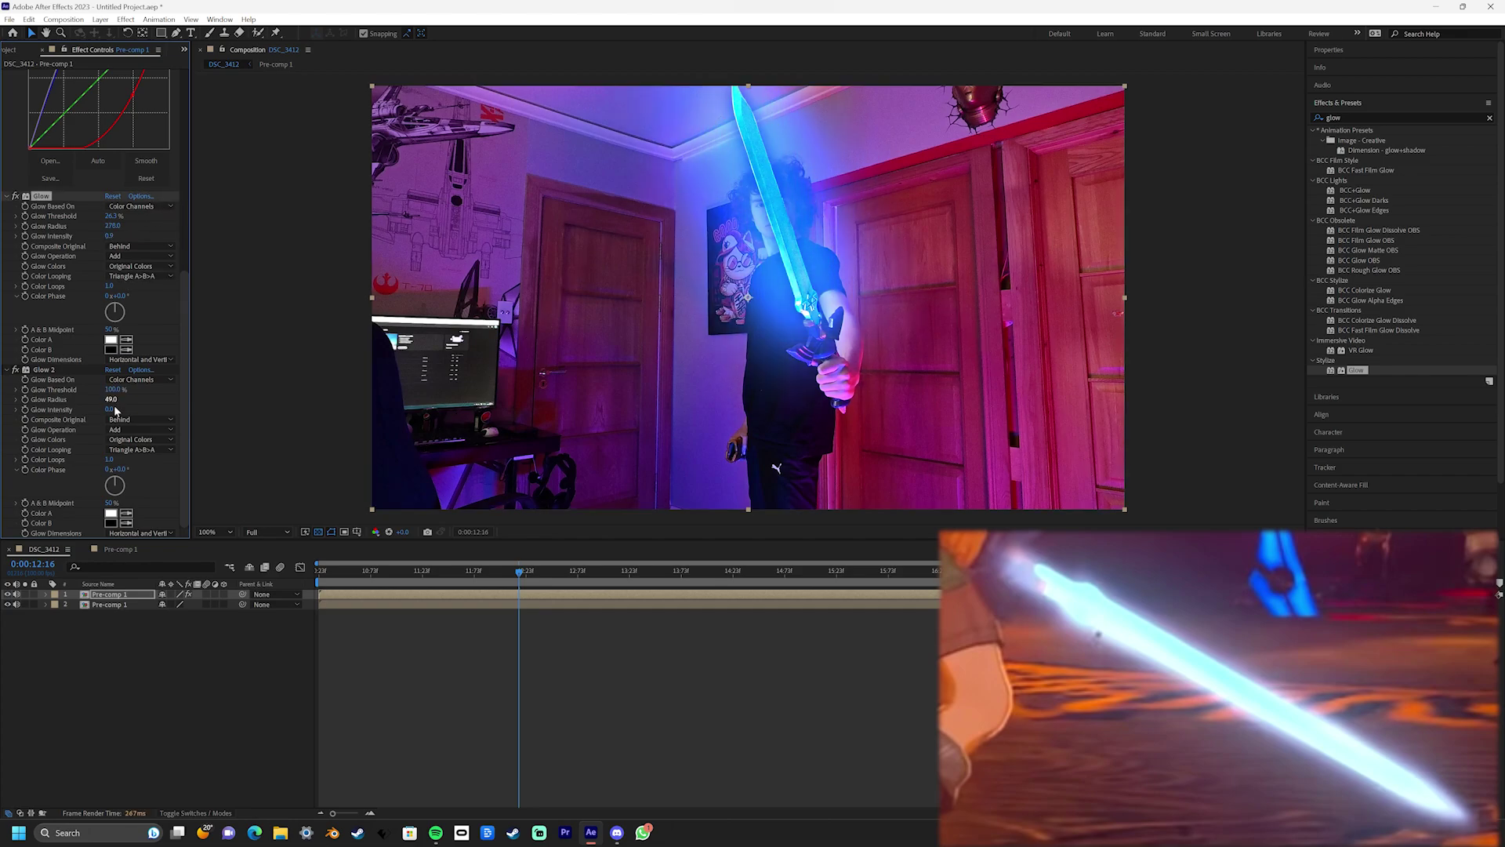
Try a lower intensity on the second Glow effect, and delete that effect
drag(109, 409, 4, 399)
key(Delete)
Try another duplicate of the Glow effect with radius 3.0 and intensity 0.2, and remove it
click(52, 370)
key(ctrl+d)
drag(108, 409, 9, 424)
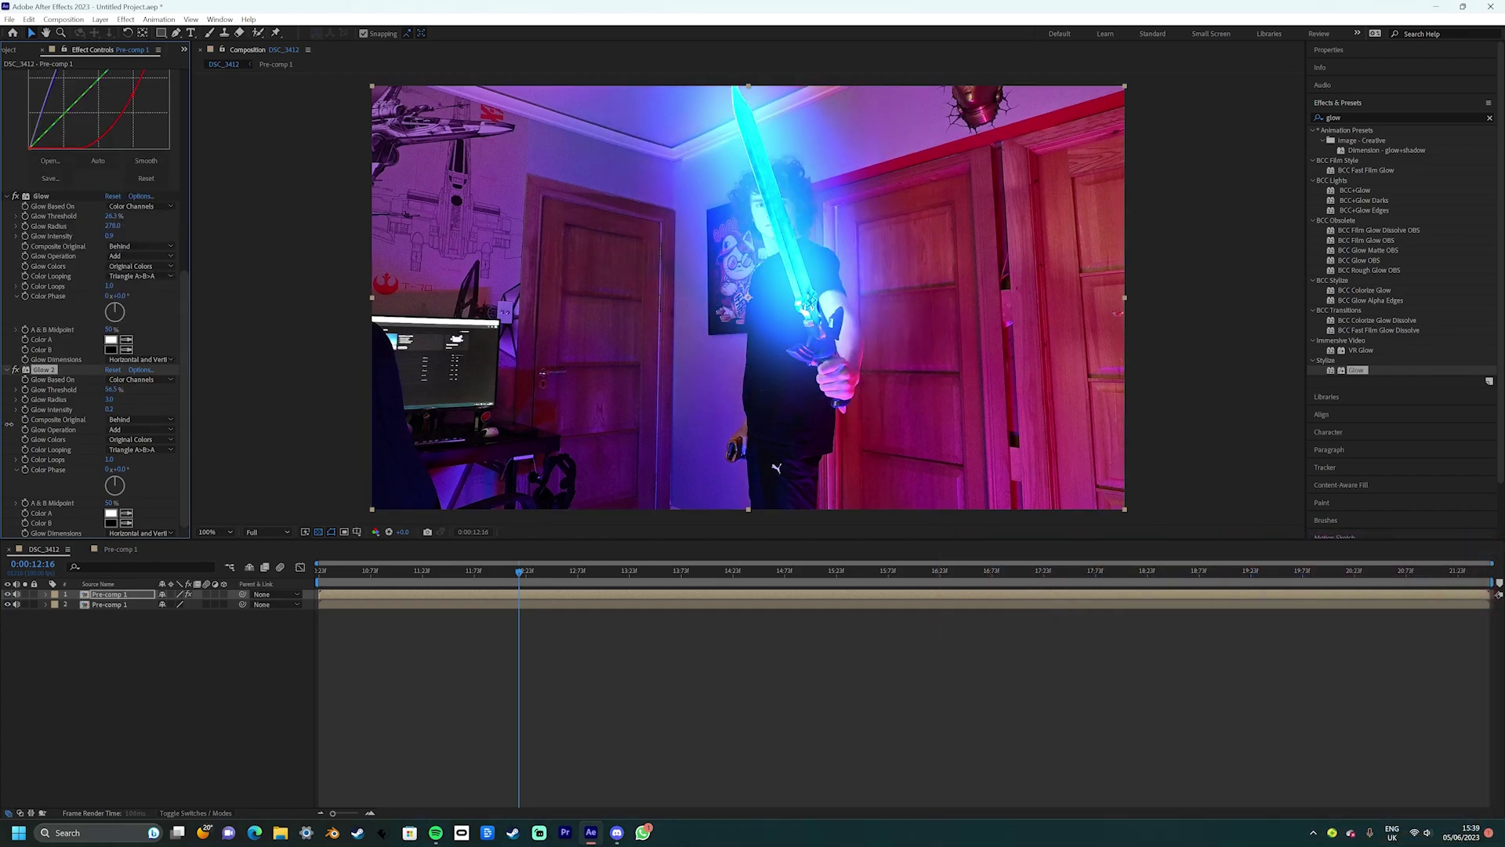
key(Delete)
Try doubling the Glow effect again, with the original's threshold at 4.3% and its intensity at 0
drag(111, 389, 72, 414)
click(41, 370)
key(ctrl+d)
drag(111, 236, 63, 239)
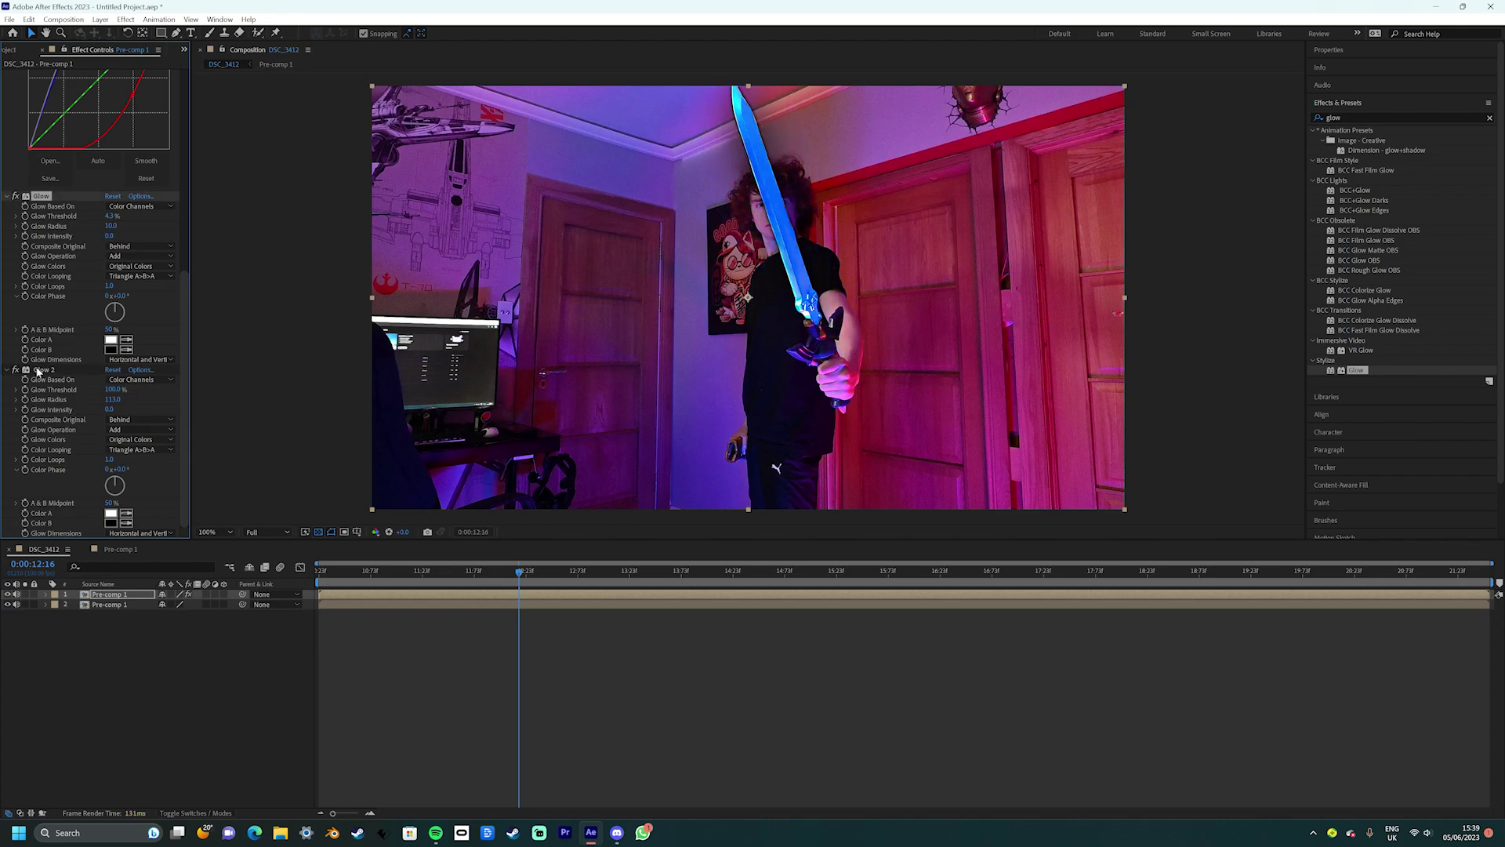
Delete the second Glow effect, and reset the remaining Glow with its radius set to 97
click(41, 369)
key(Delete)
scroll(94, 377, up, 1)
click(112, 396)
Duplicate the glowing sword layer and remove the Curves effect from the lower copy
click(108, 596)
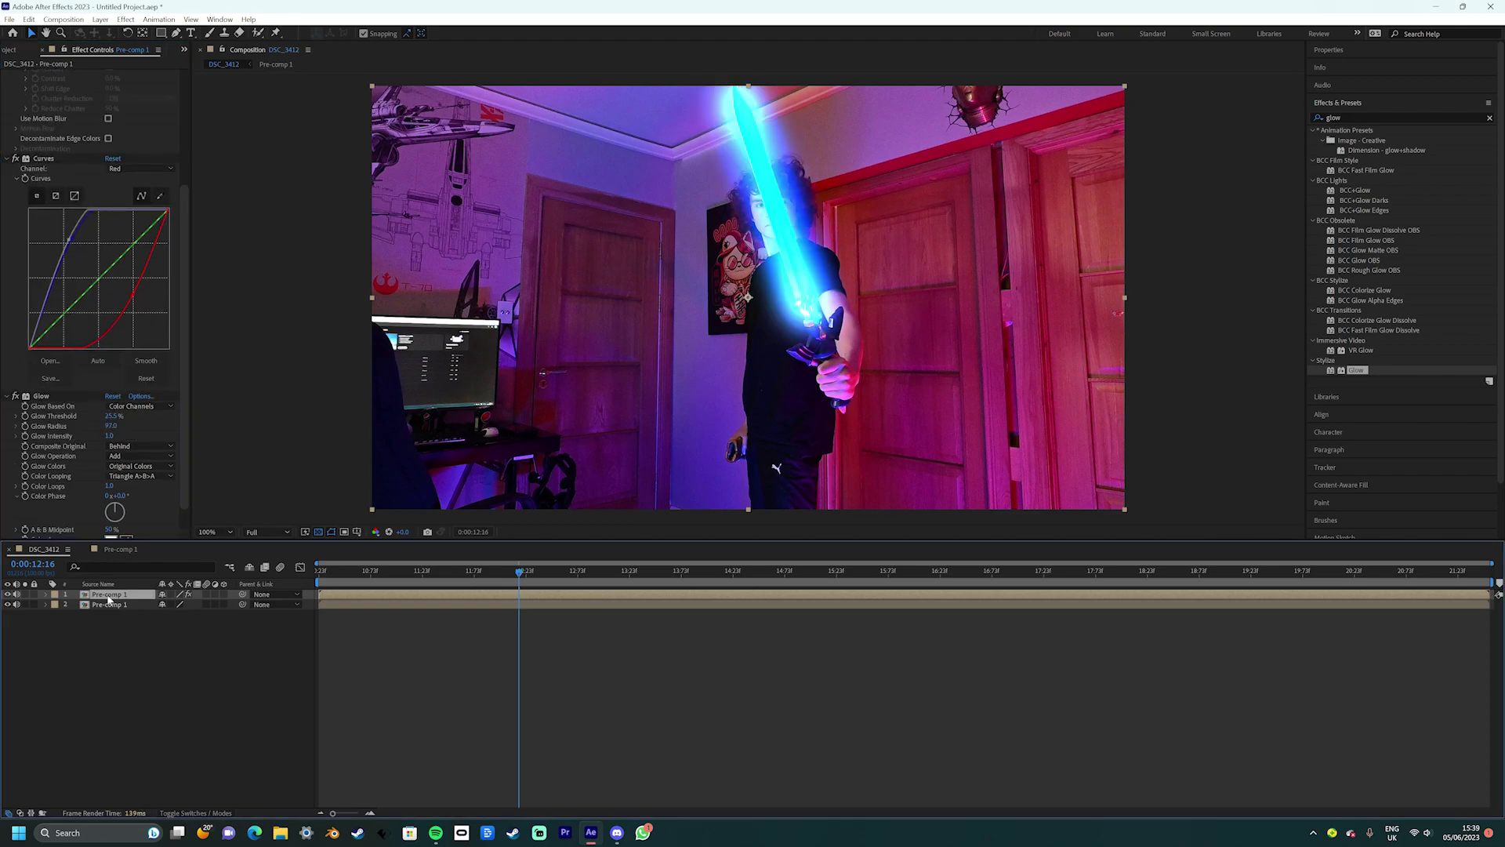
key(ctrl+d)
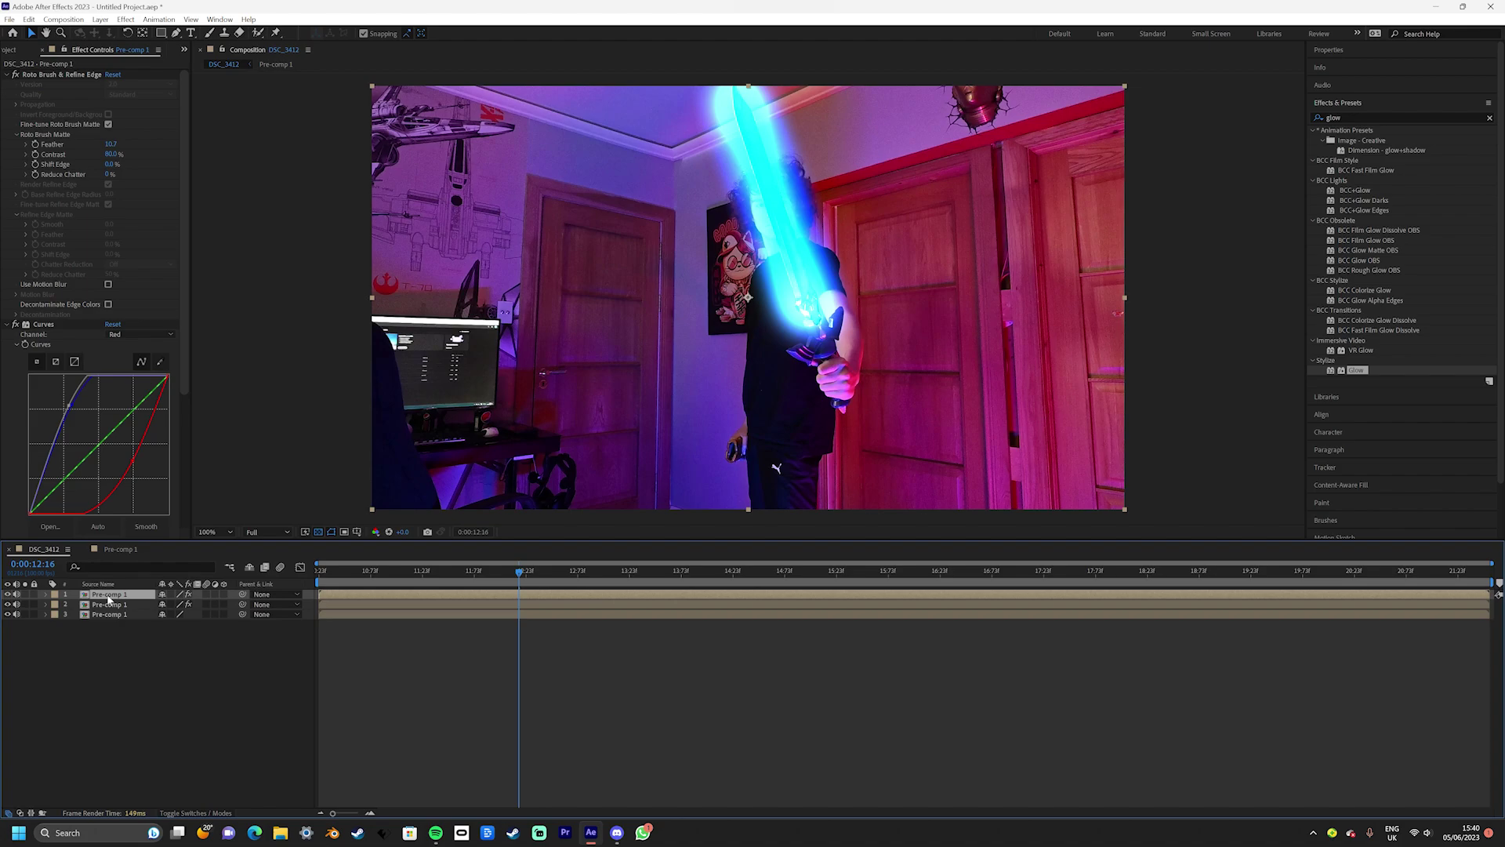
click(111, 605)
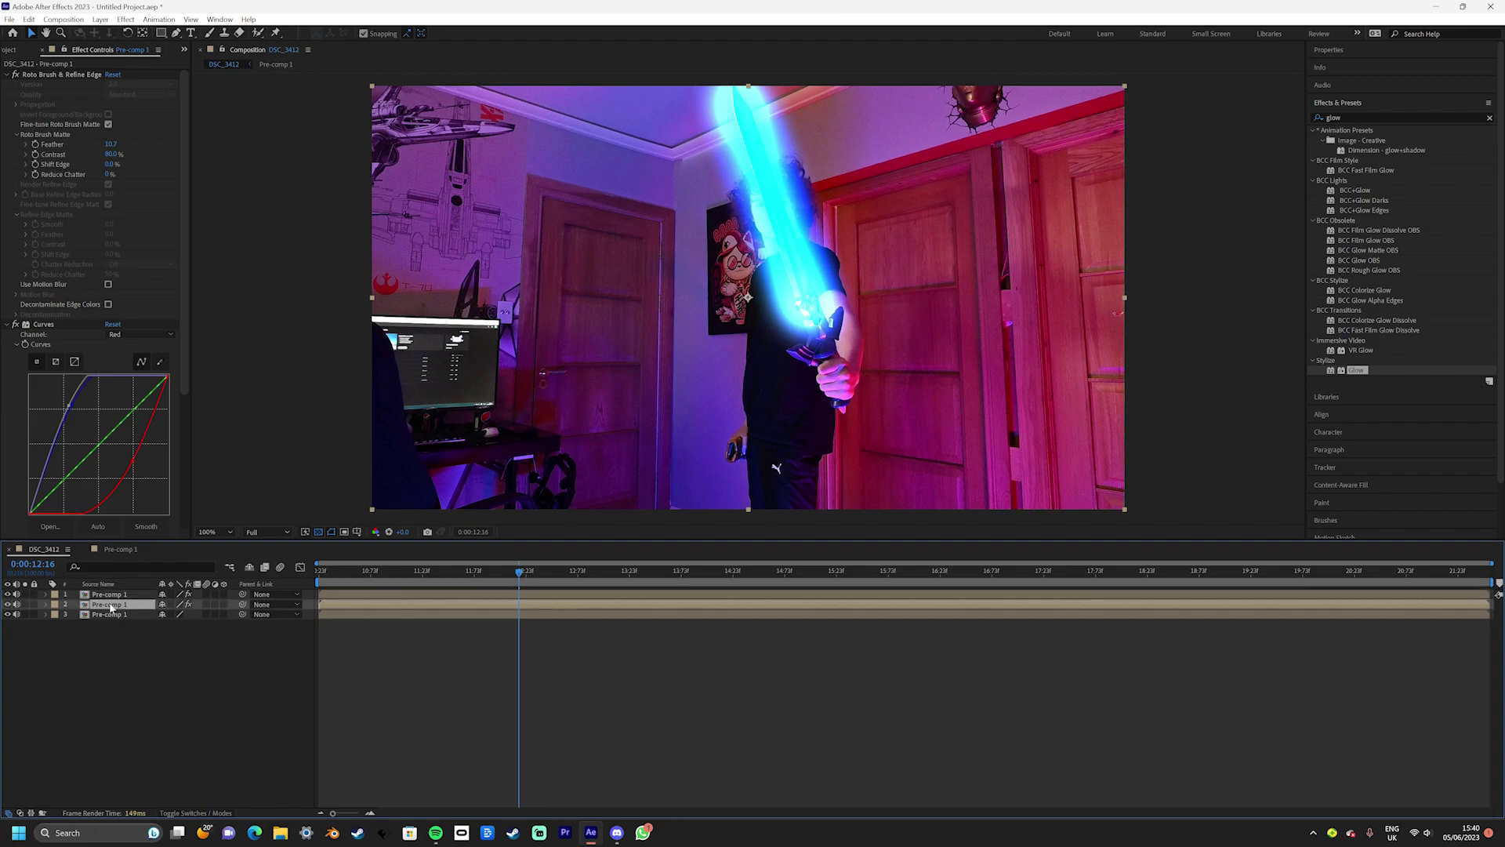
scroll(118, 454, down, 3)
click(36, 132)
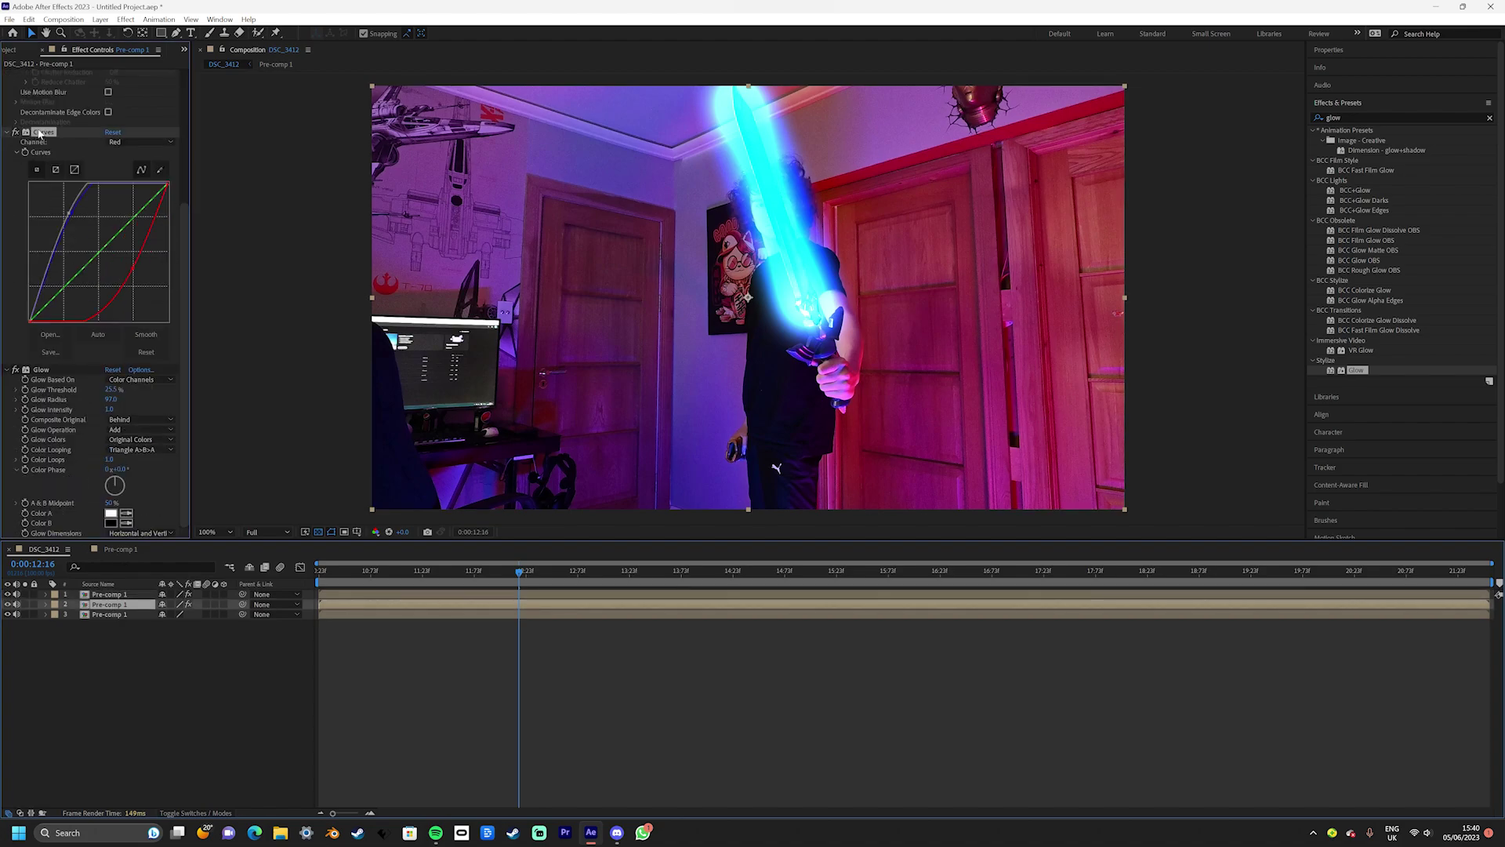
key(Delete)
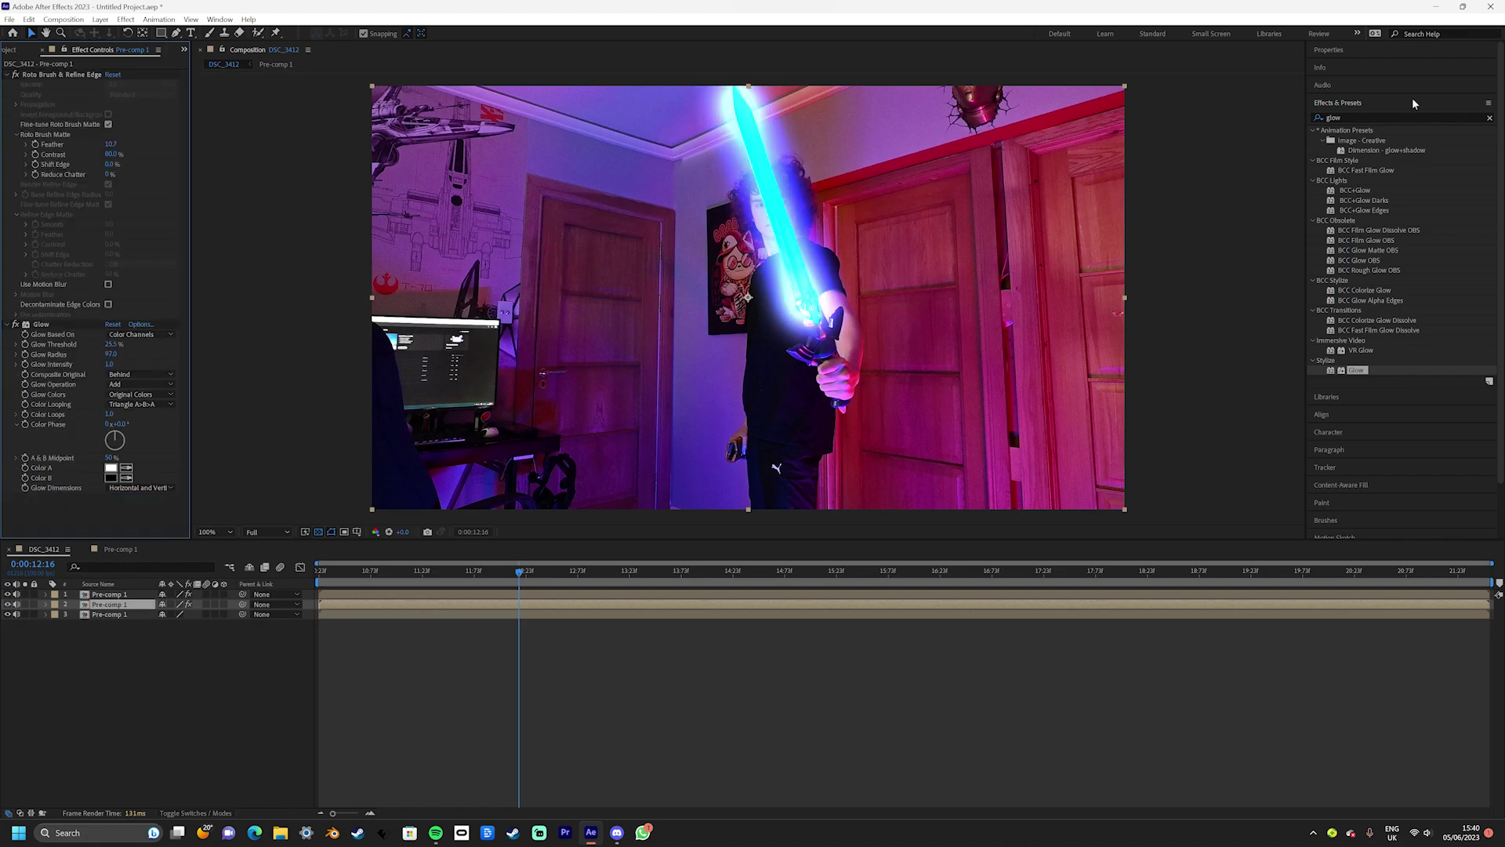
Replace the middle sword layer's Glow with a Tint effect that maps both black and white to white
drag(1364, 115, 1249, 134)
text(tint)
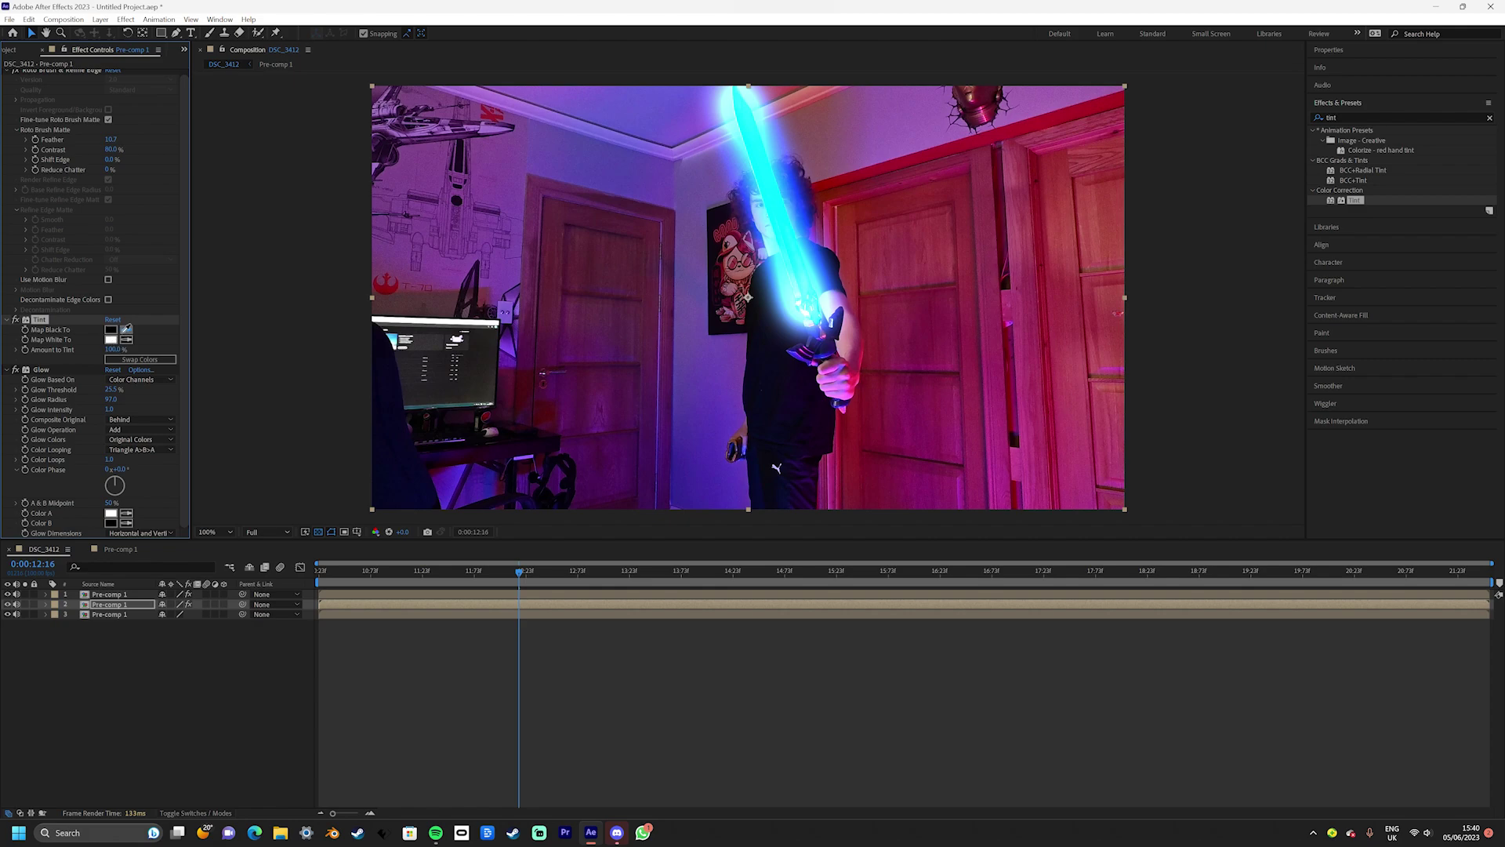
click(111, 343)
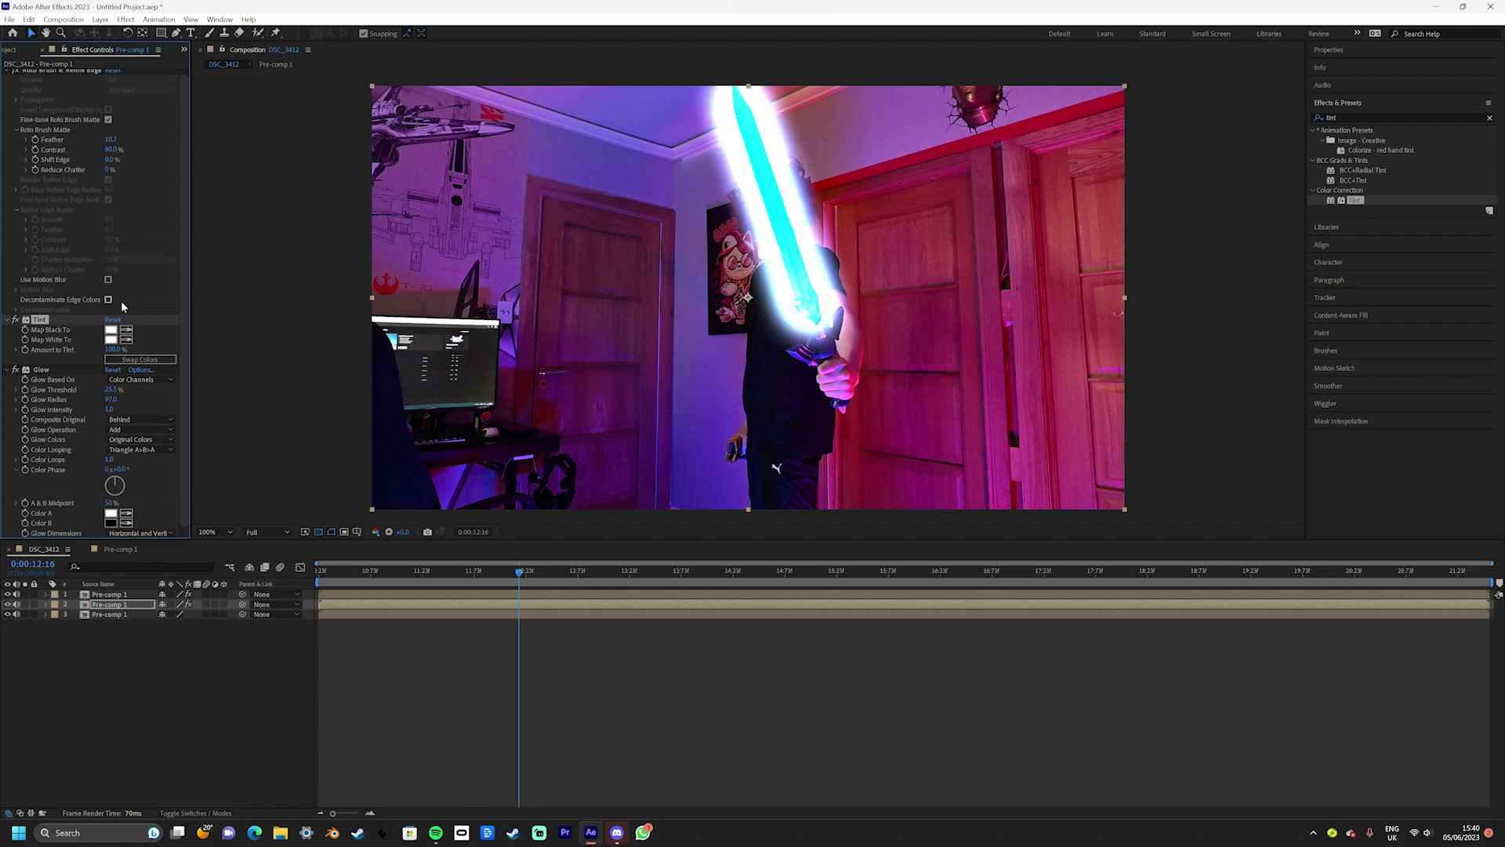
click(43, 370)
key(Delete)
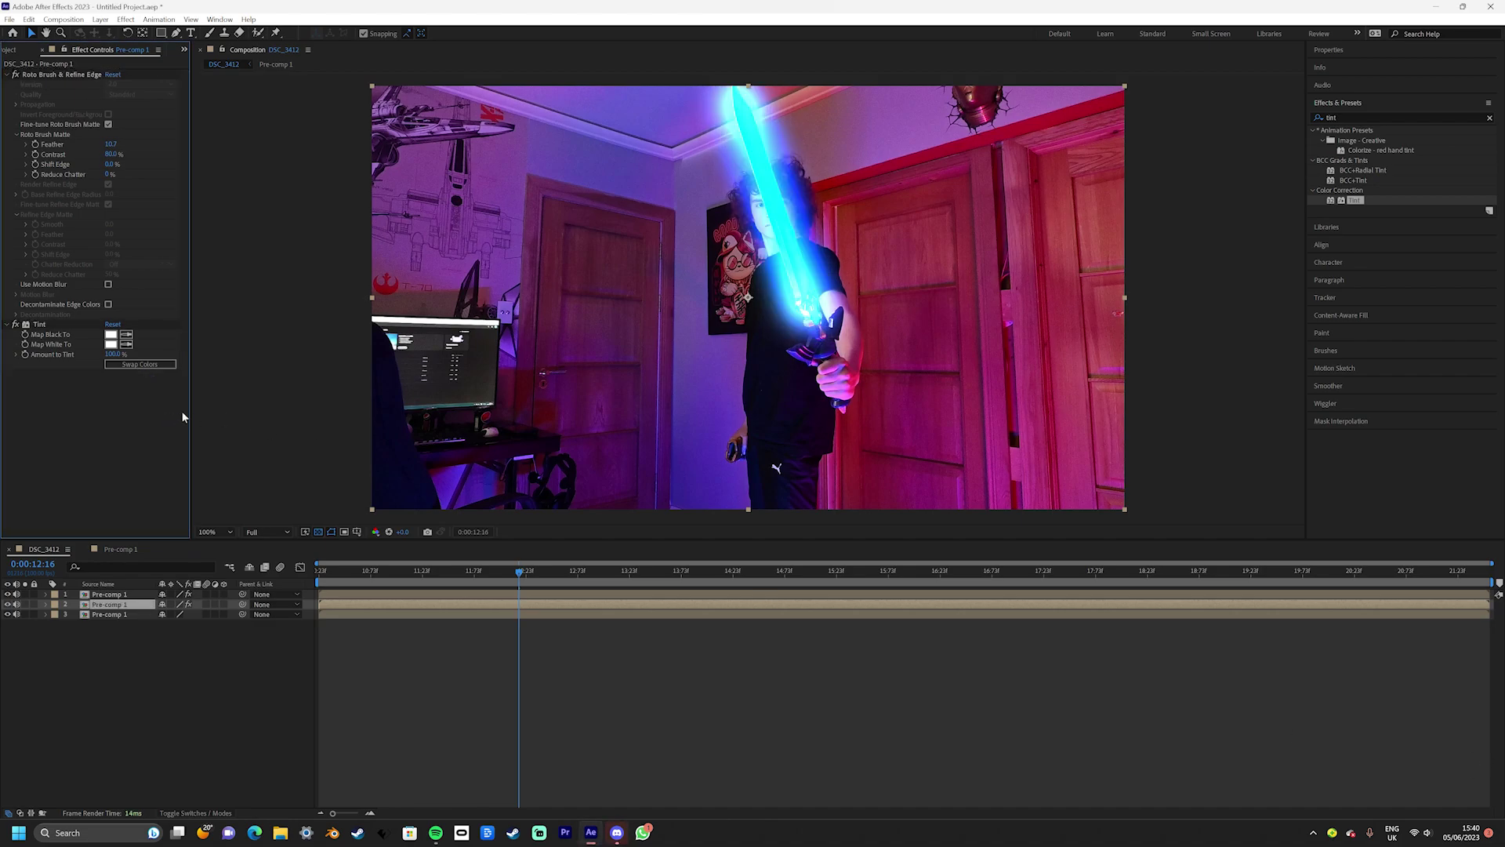
Pre-compose the two sword layers under the name "glow" and return to the DSC_3412 composition
click(100, 19)
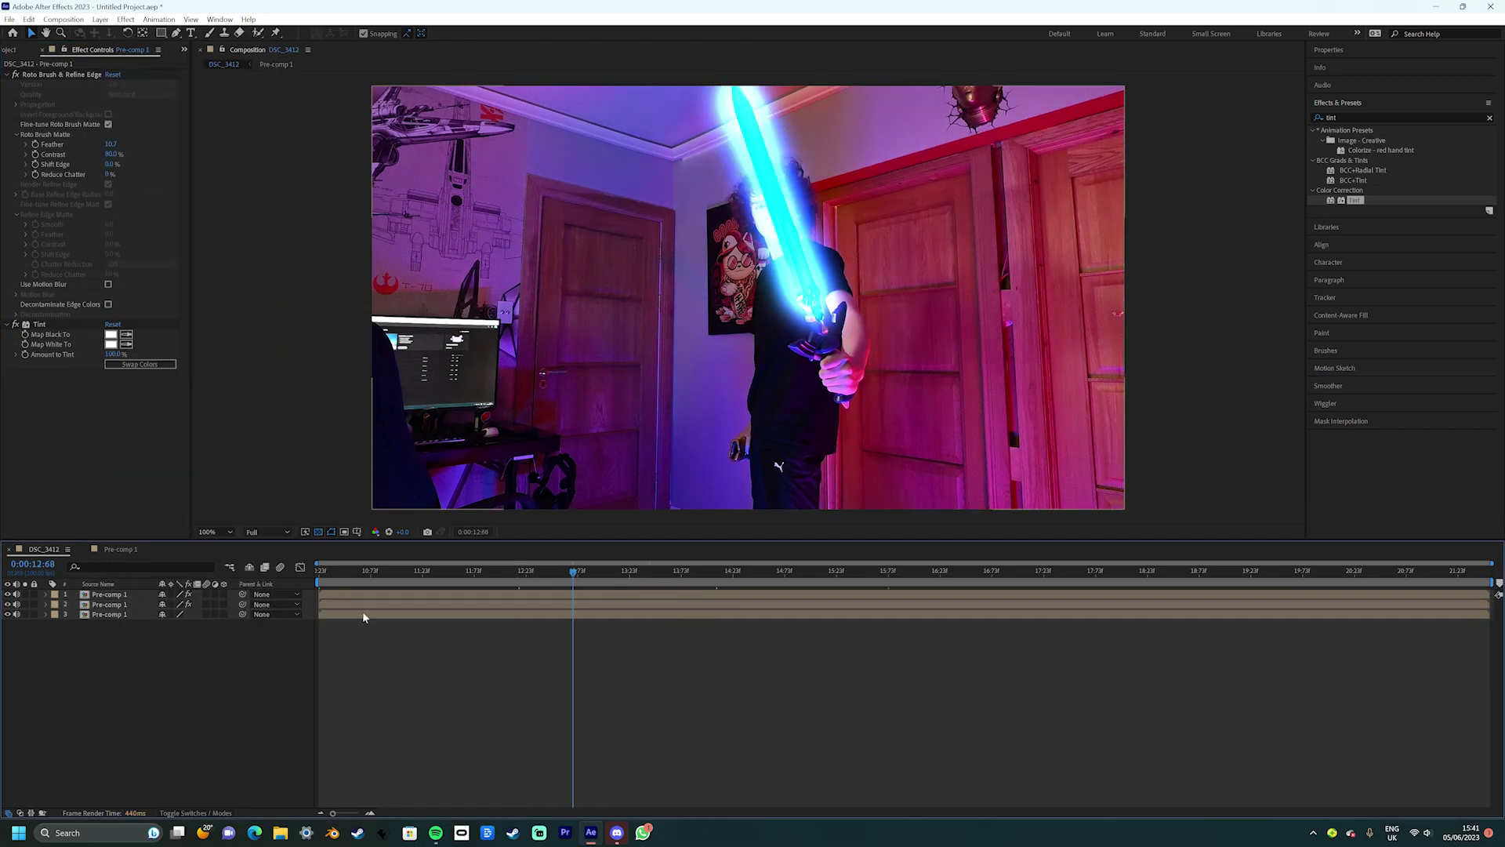
click(109, 594)
shift+click(96, 603)
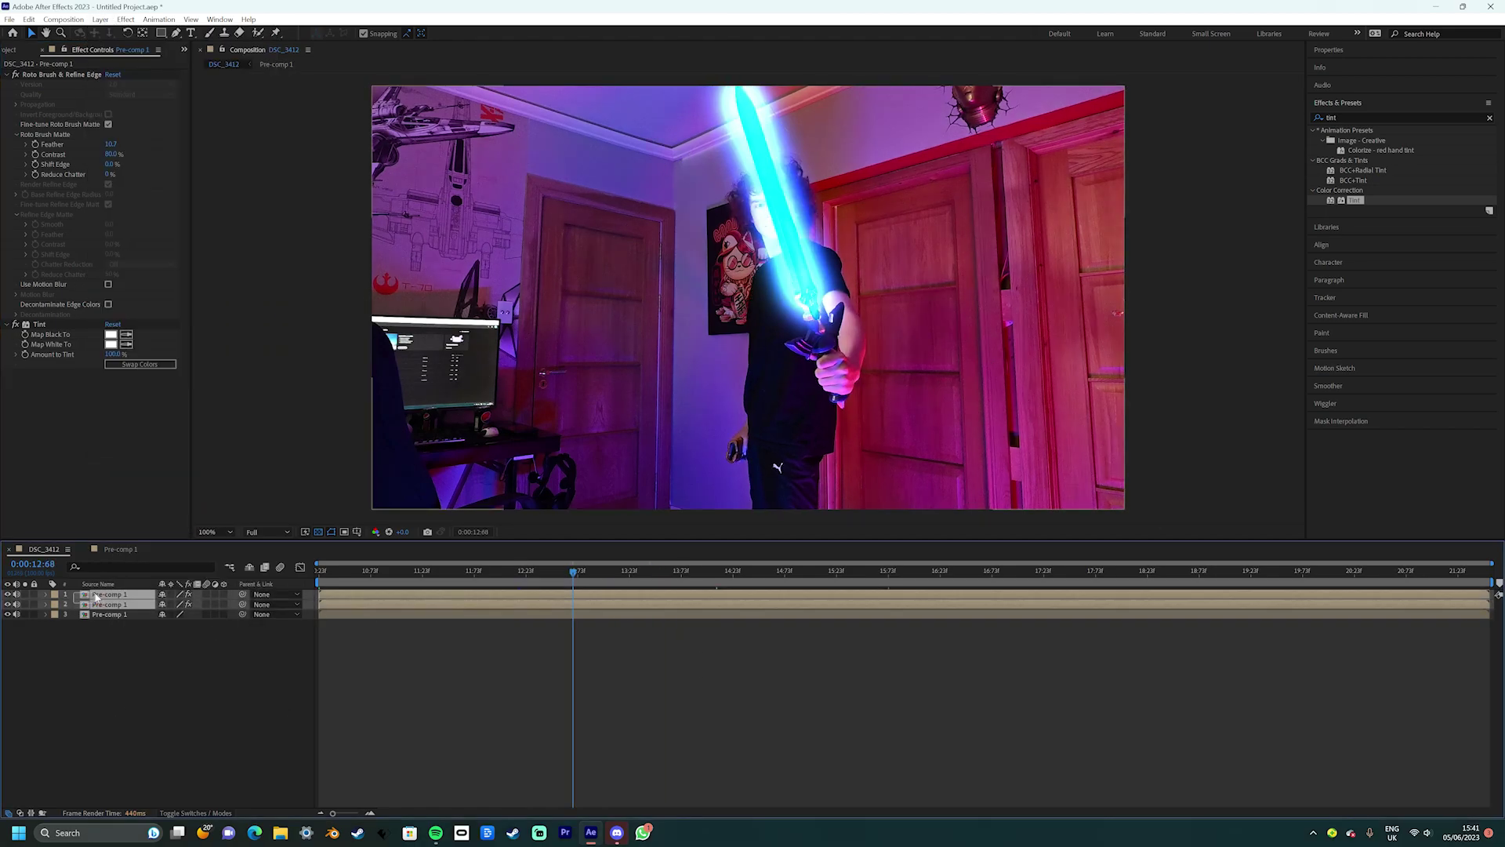
right_click(92, 603)
click(136, 514)
key(BackSpace)
key(Return)
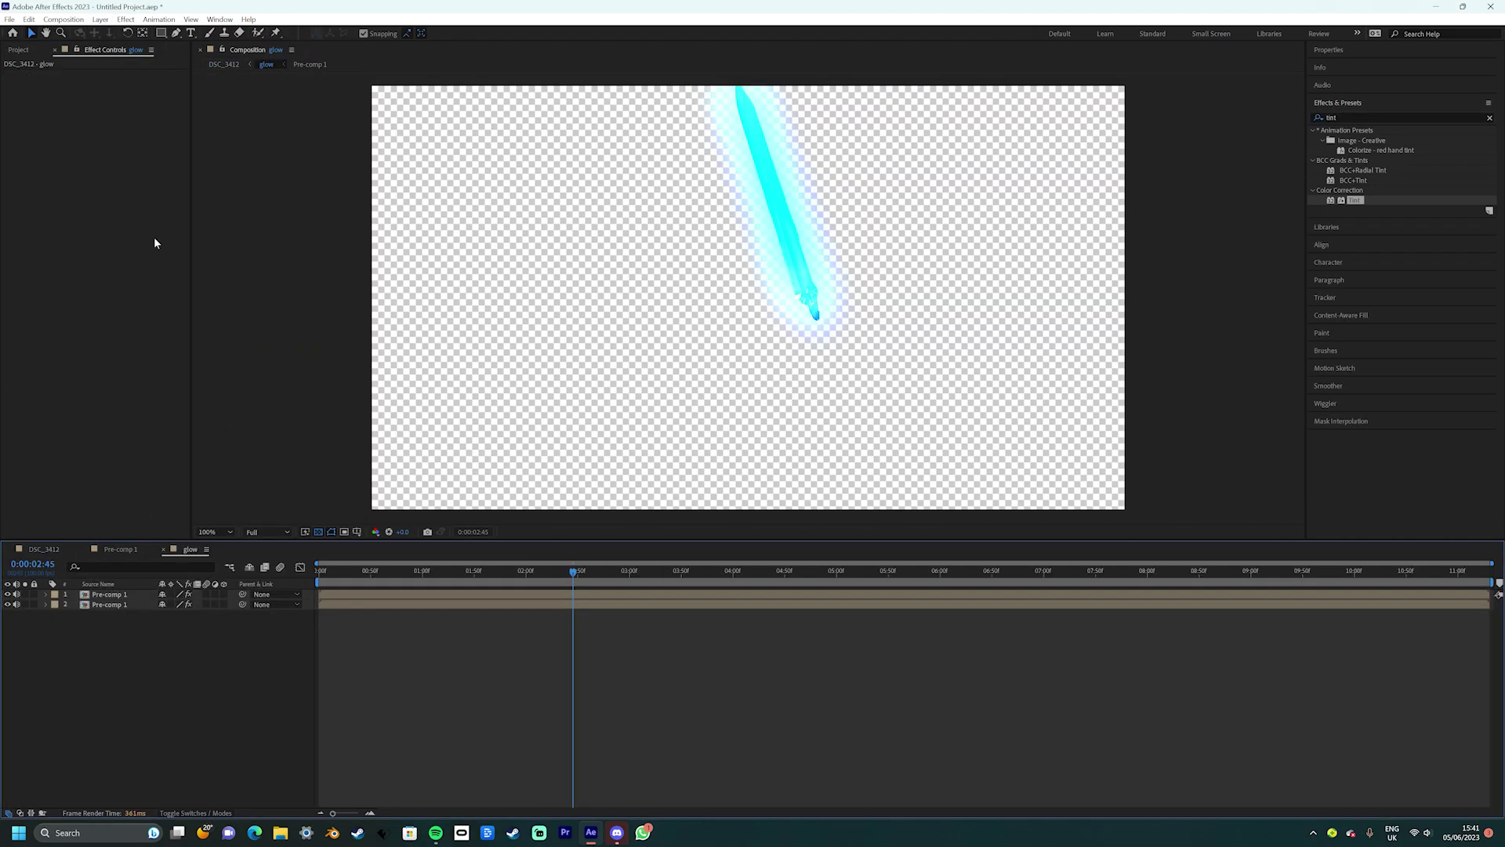
click(224, 65)
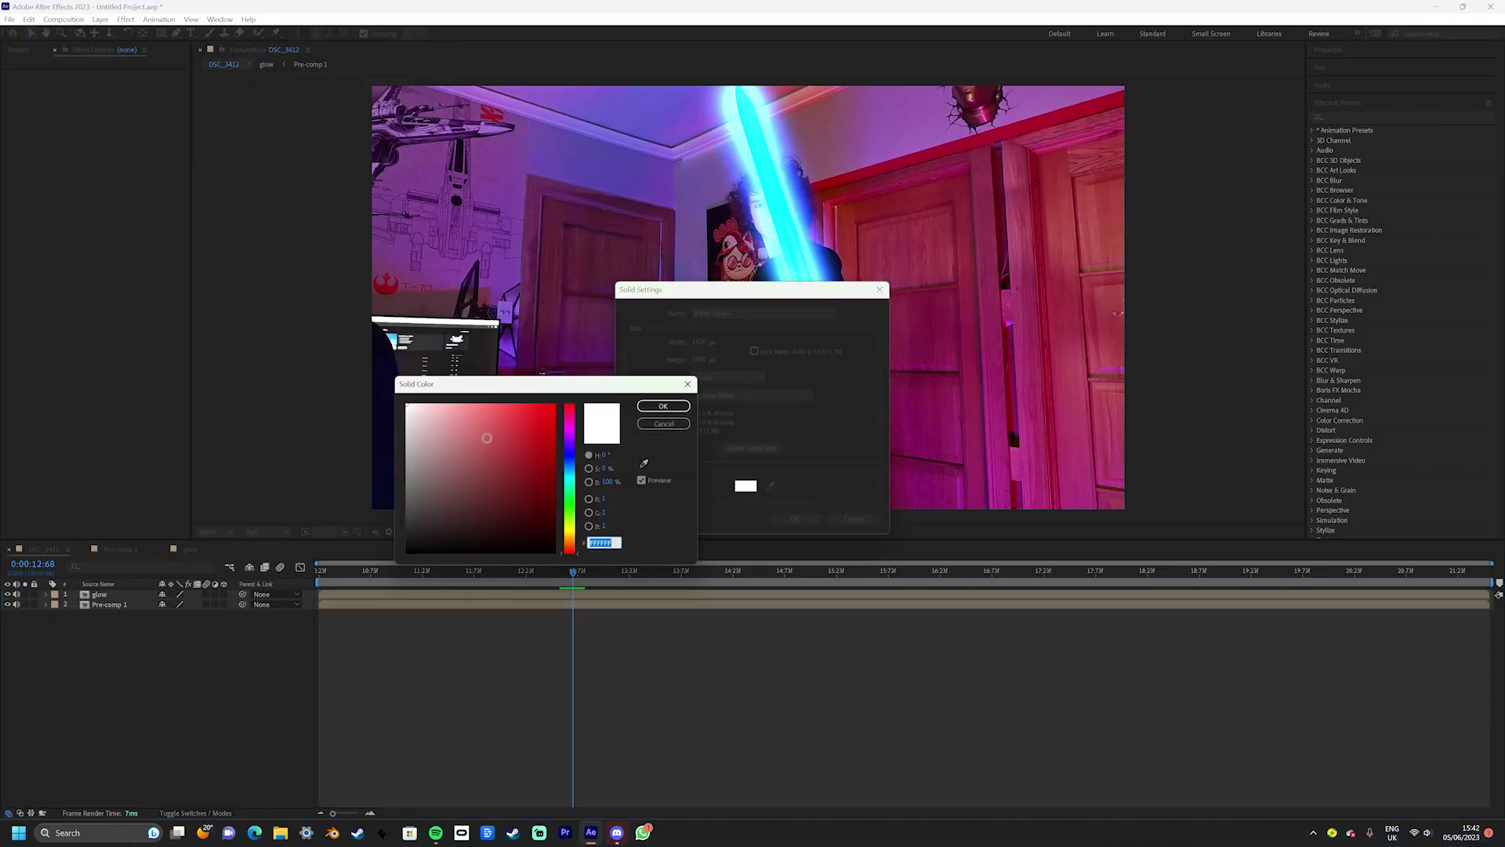
Create a new solid layer colored black above the glow layer
click(409, 555)
click(662, 407)
click(794, 518)
Apply the Generate Lens Flare effect to the black solid
click(1349, 118)
text(lens)
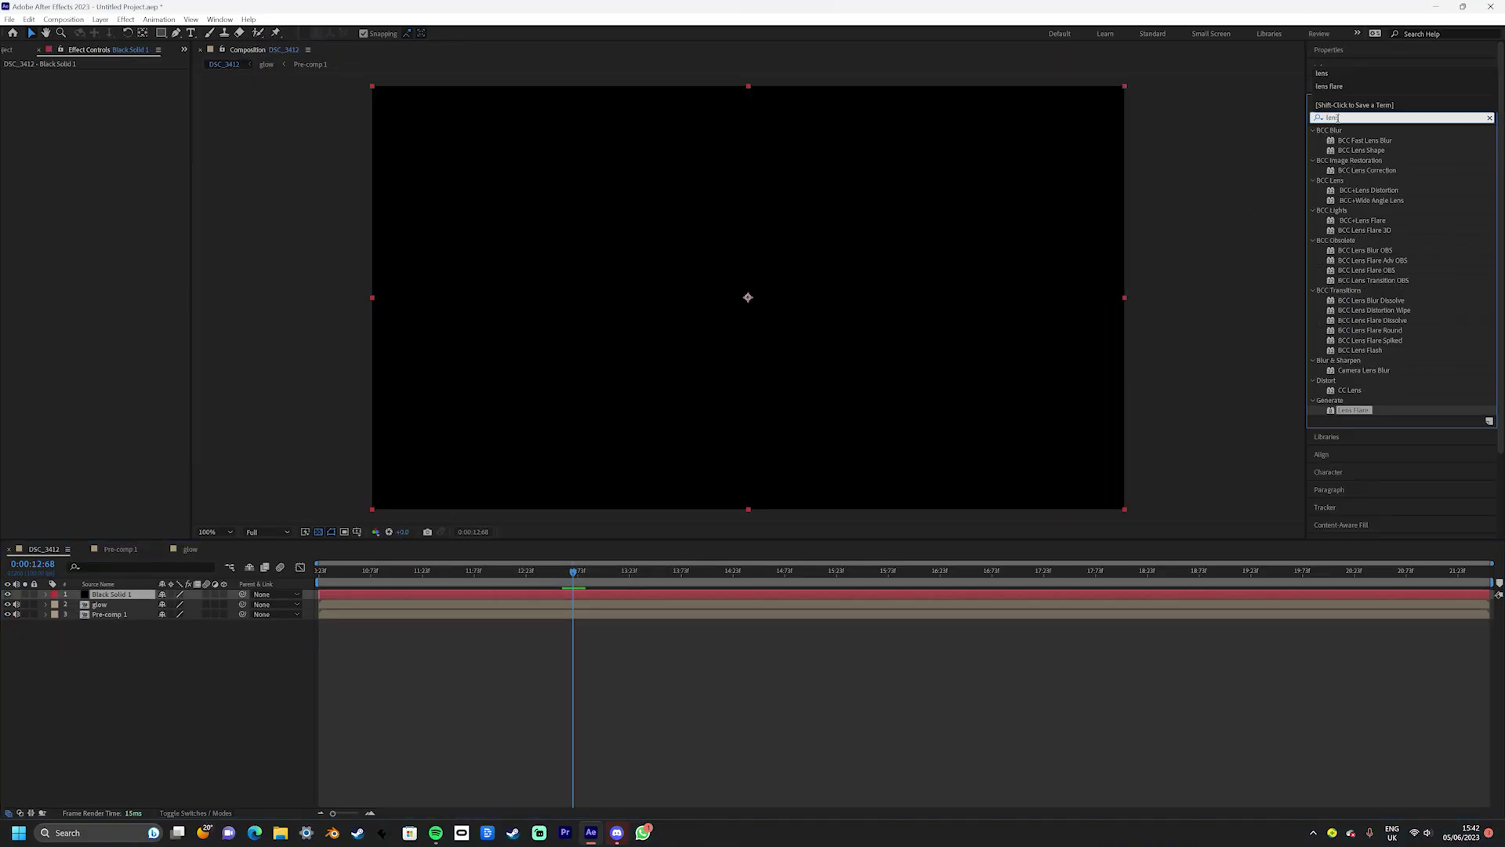
drag(1353, 410, 972, 400)
Set the black solid's blending mode to Screen and place the flare center on the base of the glowing blade
click(195, 813)
click(168, 594)
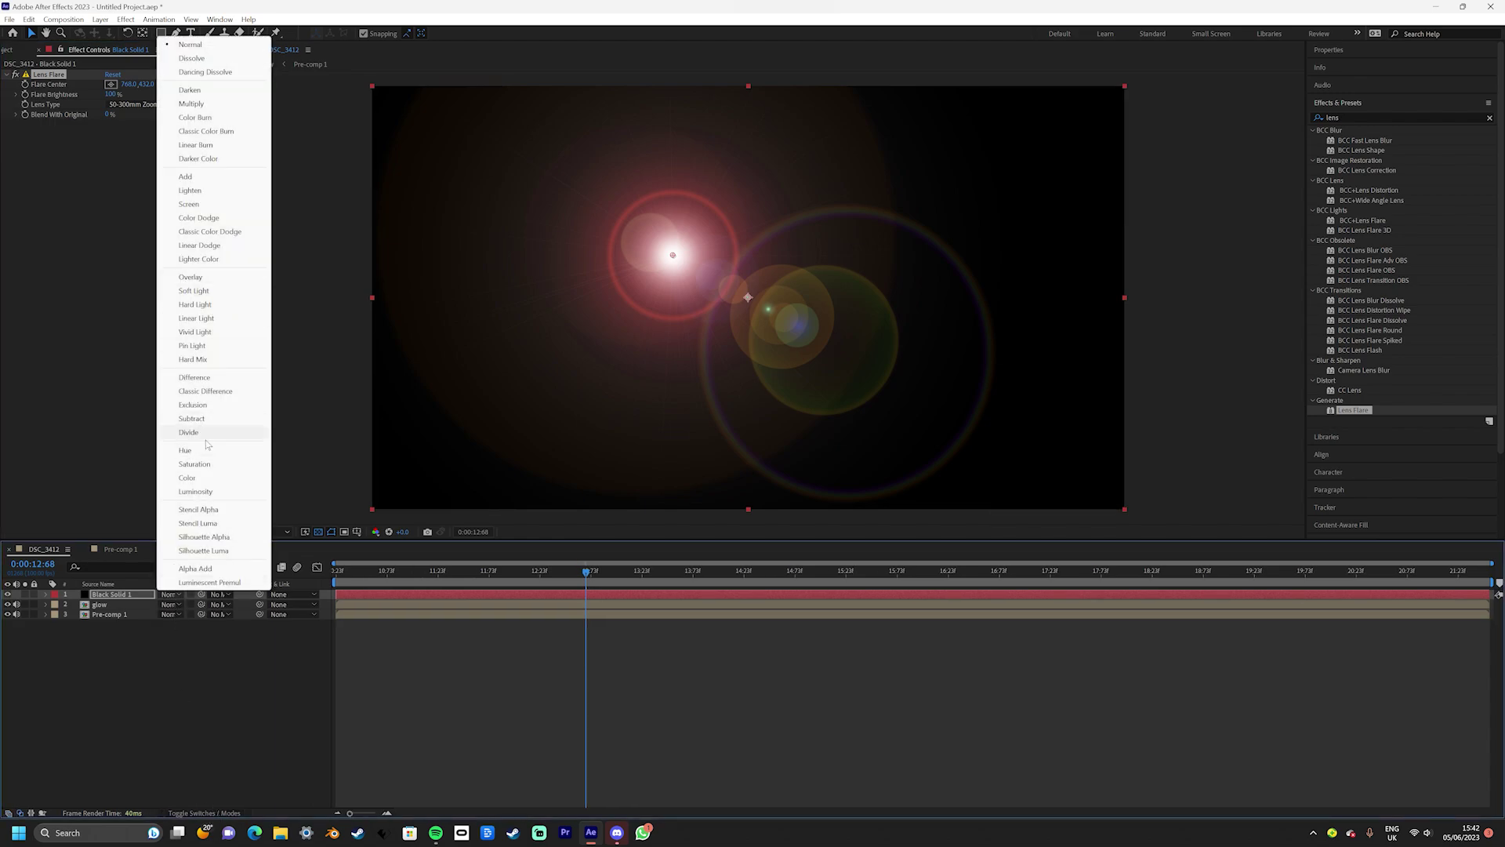
click(189, 207)
drag(673, 255, 804, 299)
key(ctrl+z)
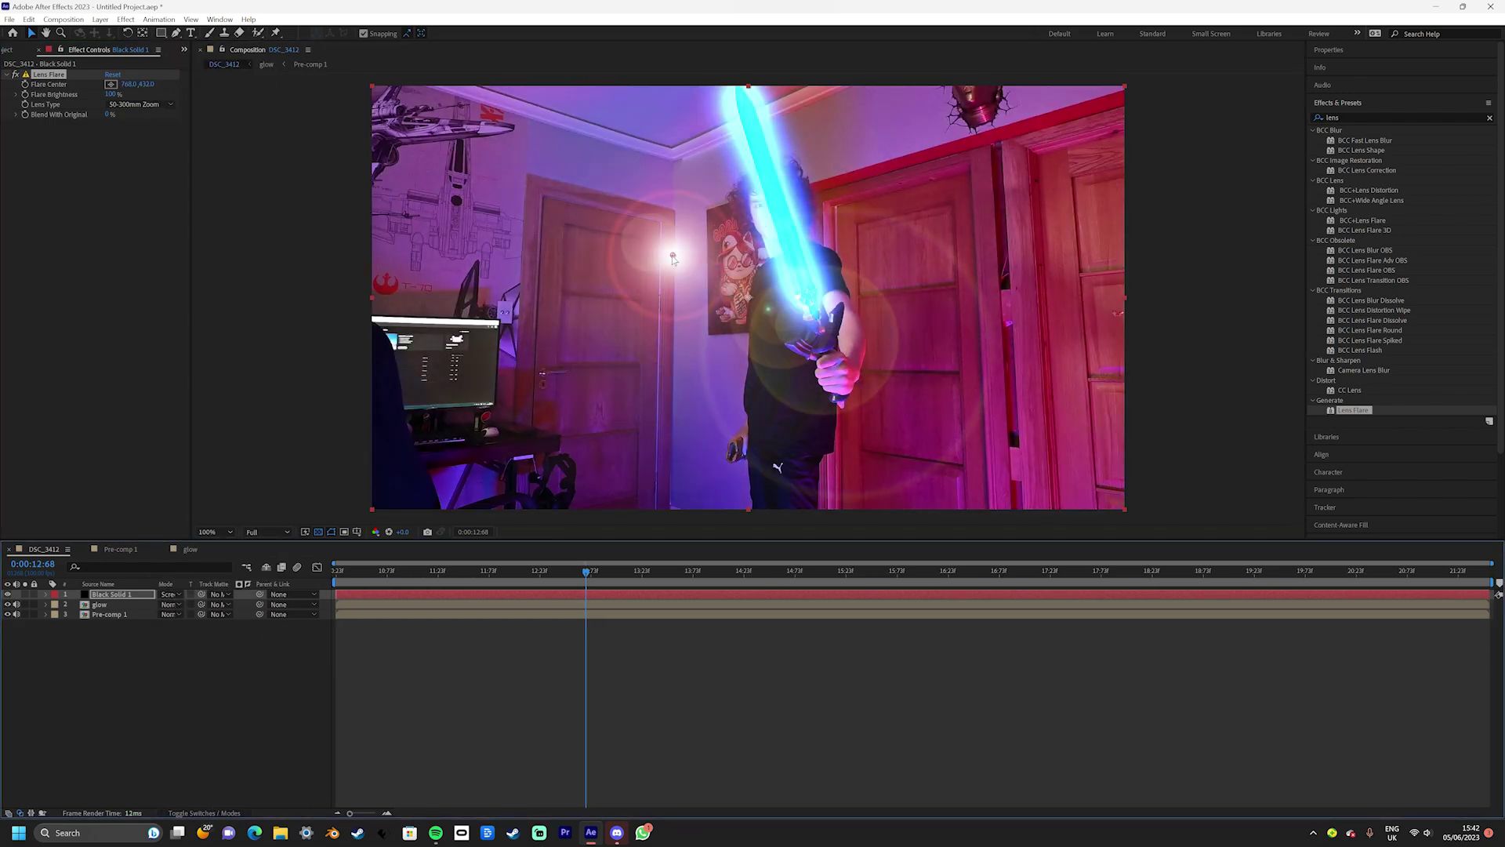
drag(672, 257, 808, 304)
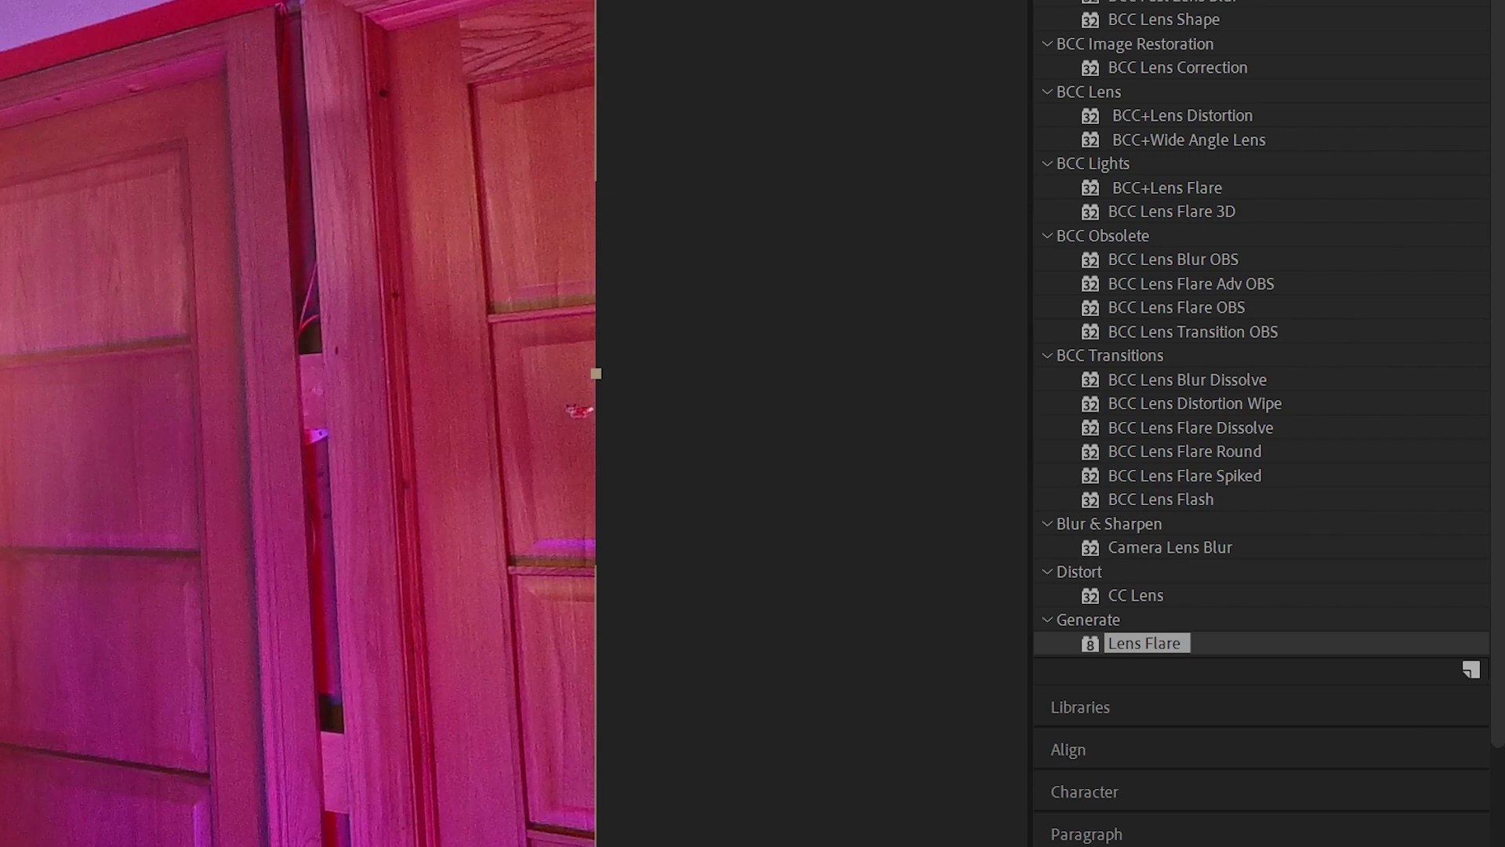
Start a position motion track on Pre-comp 1 and place an enlarged track point on the red detail of the sword's hilt
click(1129, 195)
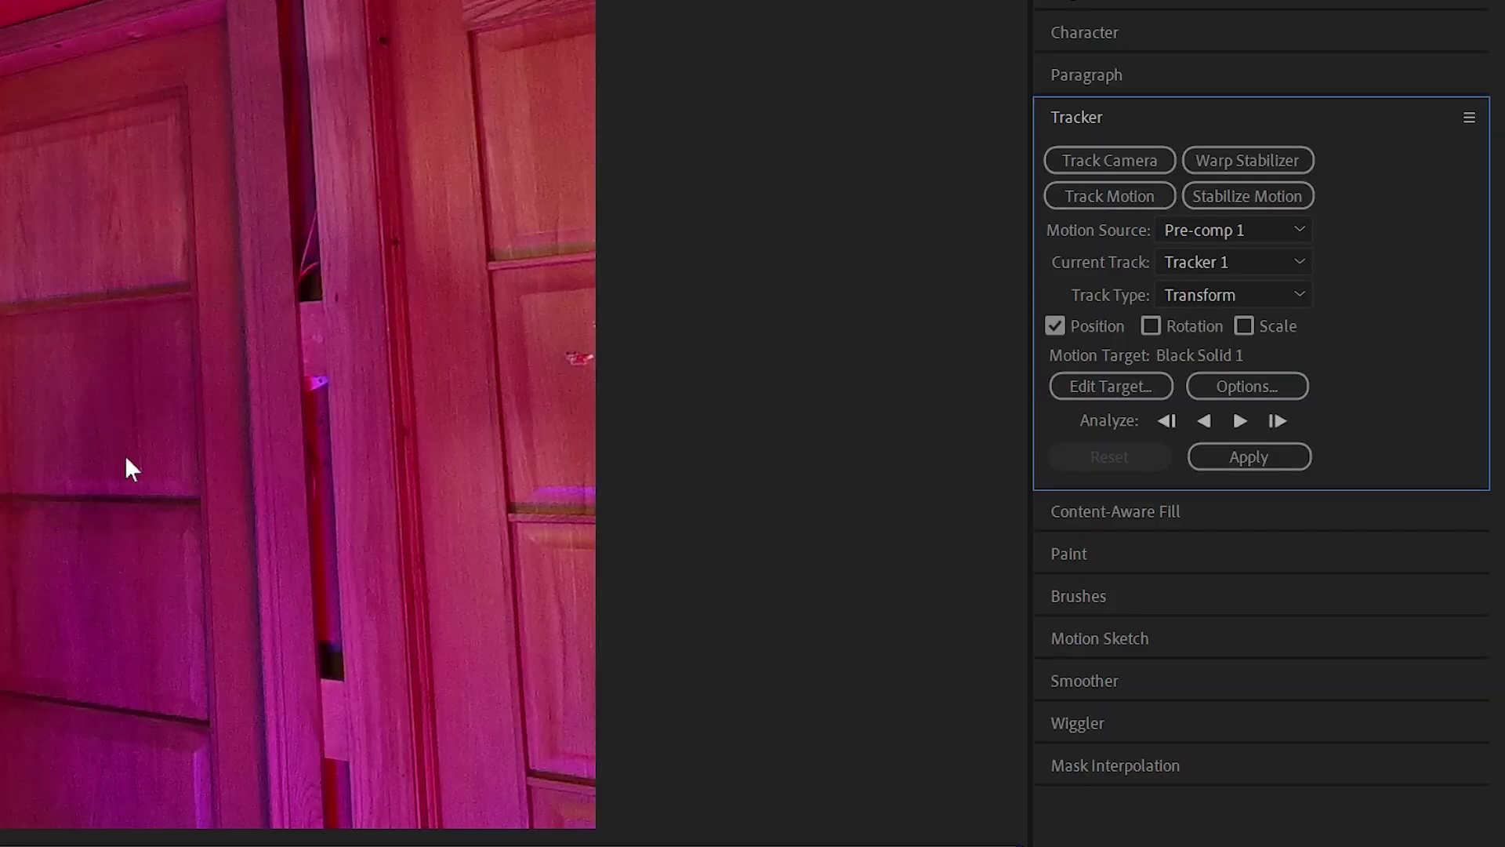
scroll(513, 424, up, 1)
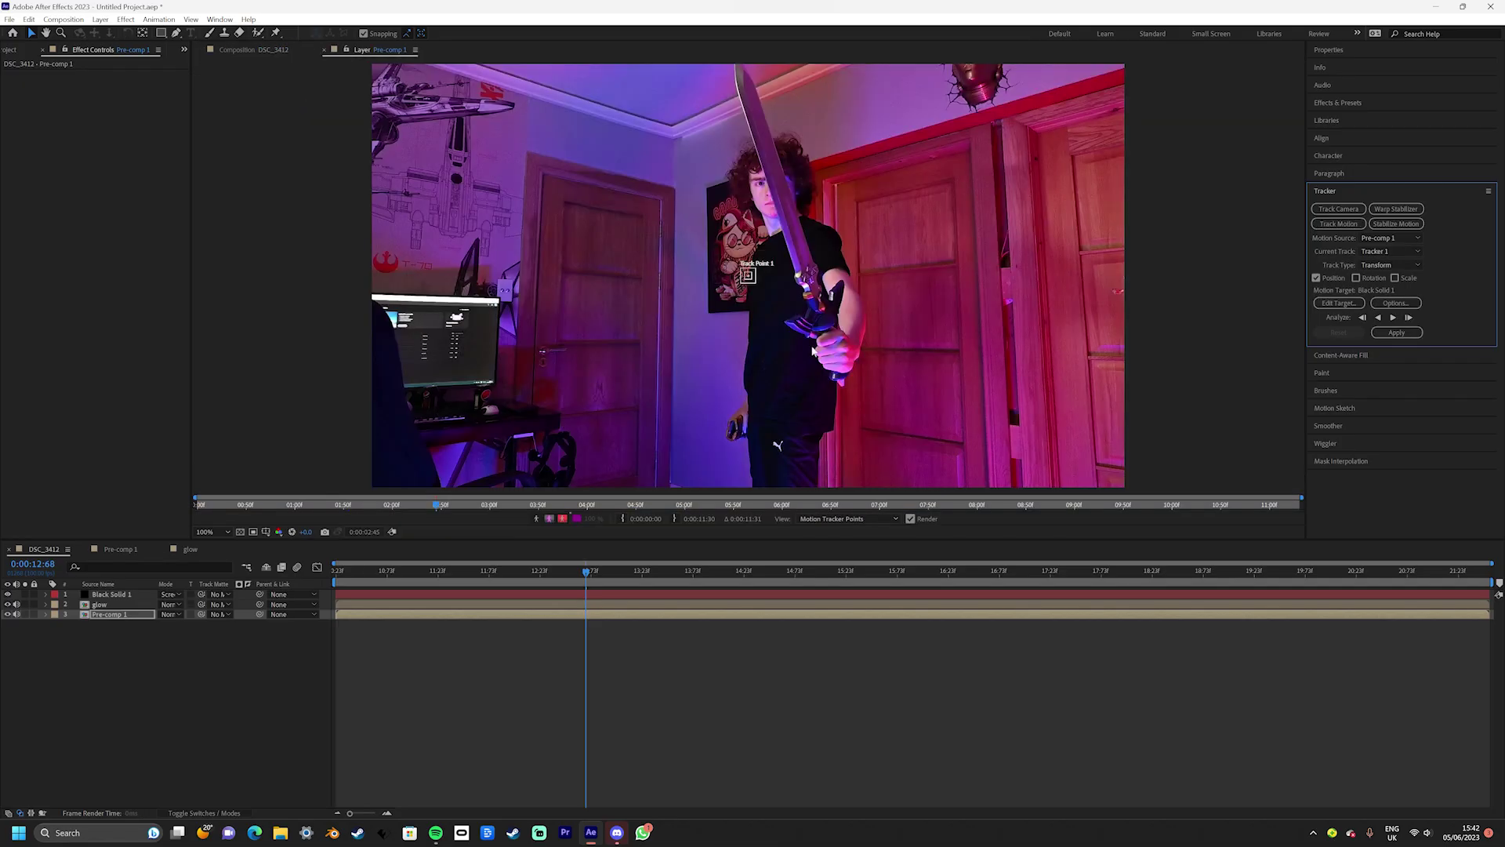
scroll(812, 351, up, 1)
scroll(813, 352, up, 1)
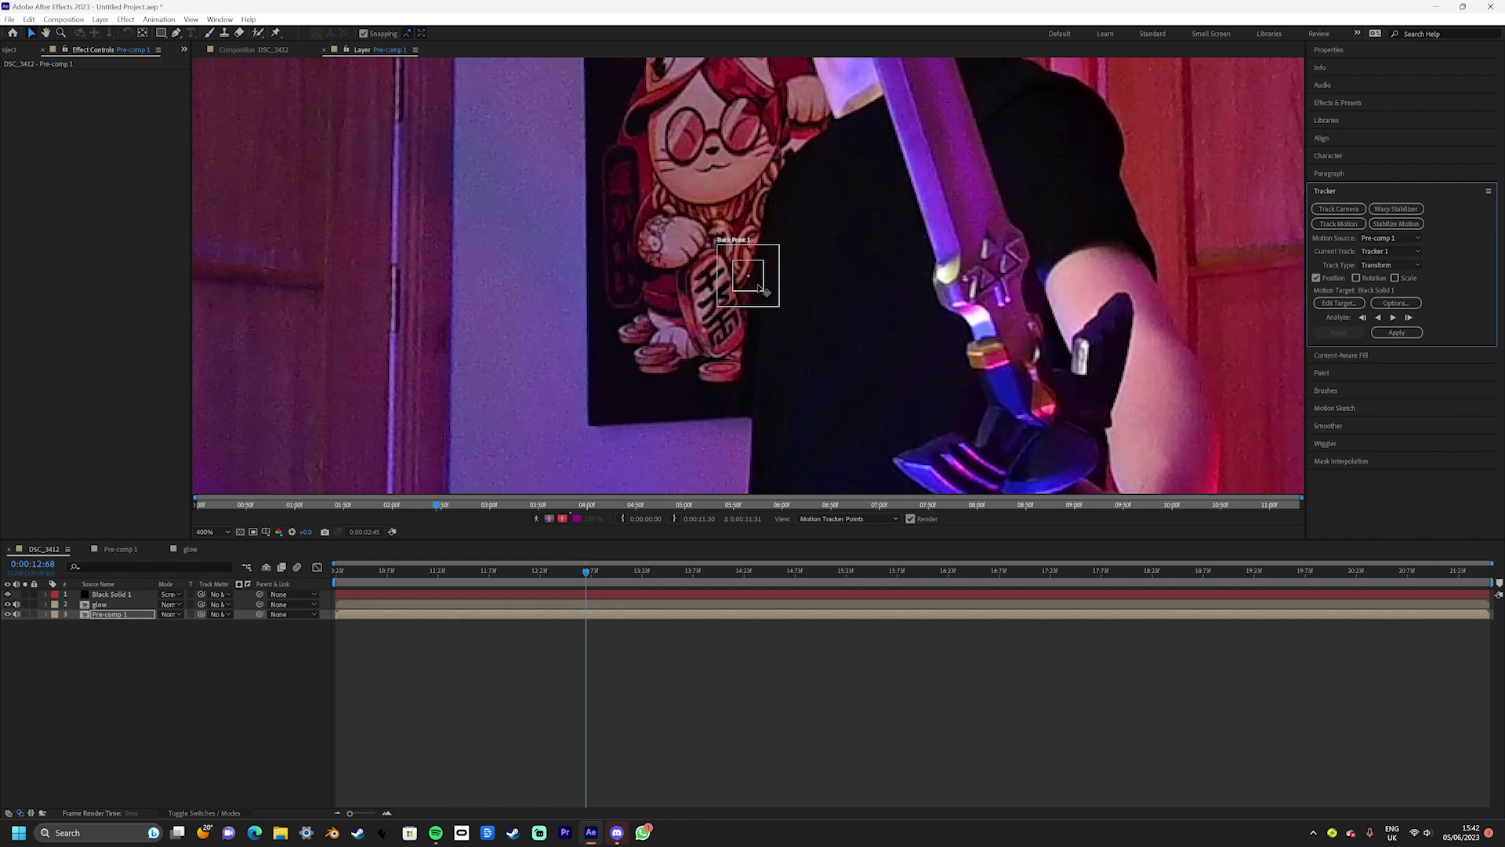
drag(759, 287, 823, 306)
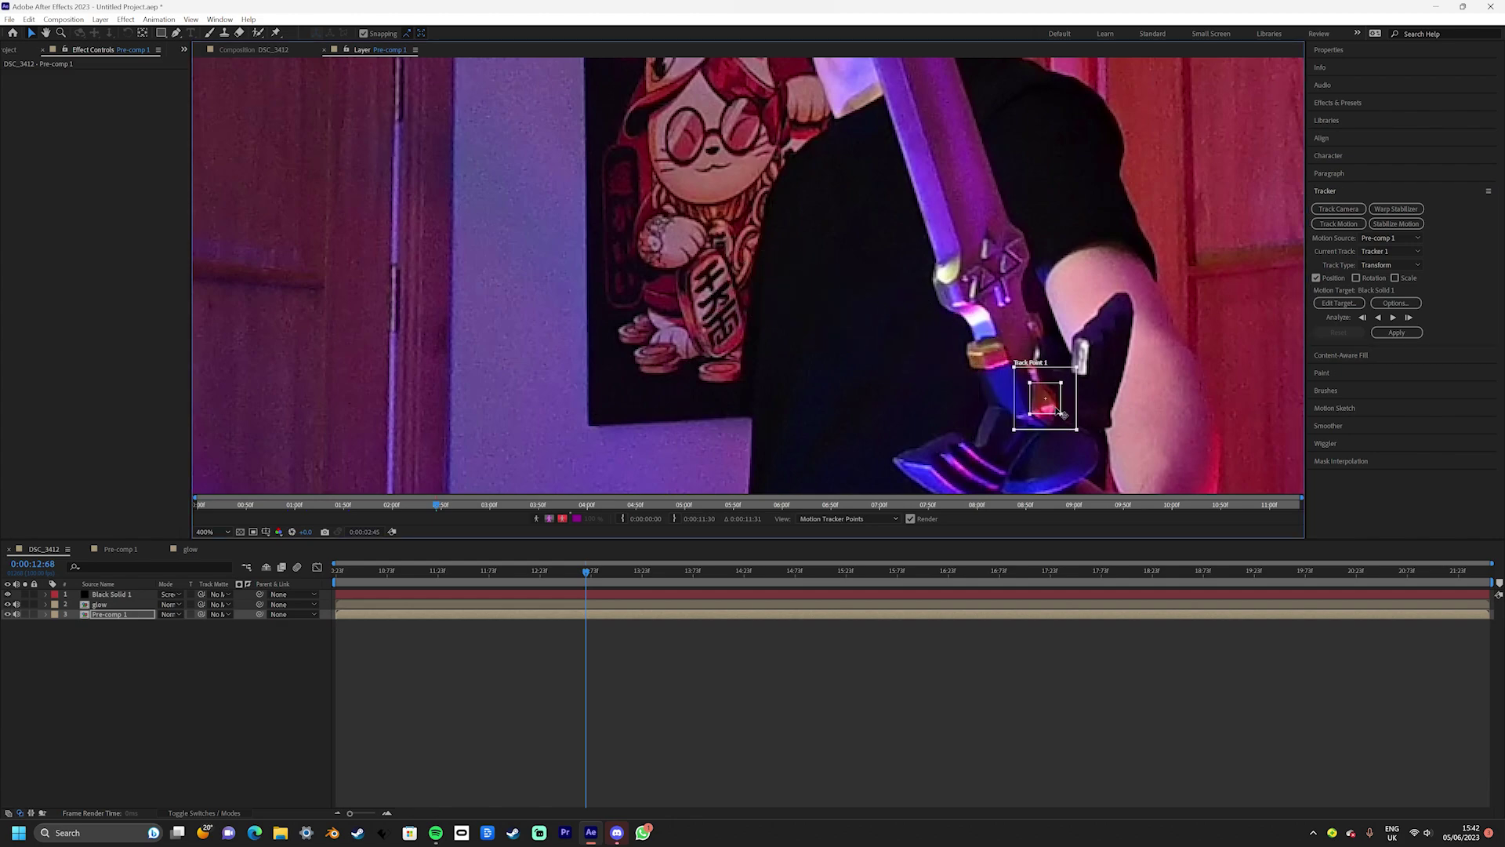
drag(1064, 418, 1056, 367)
Analyze the hilt's track point forward and then backward through the sword shot
click(1393, 316)
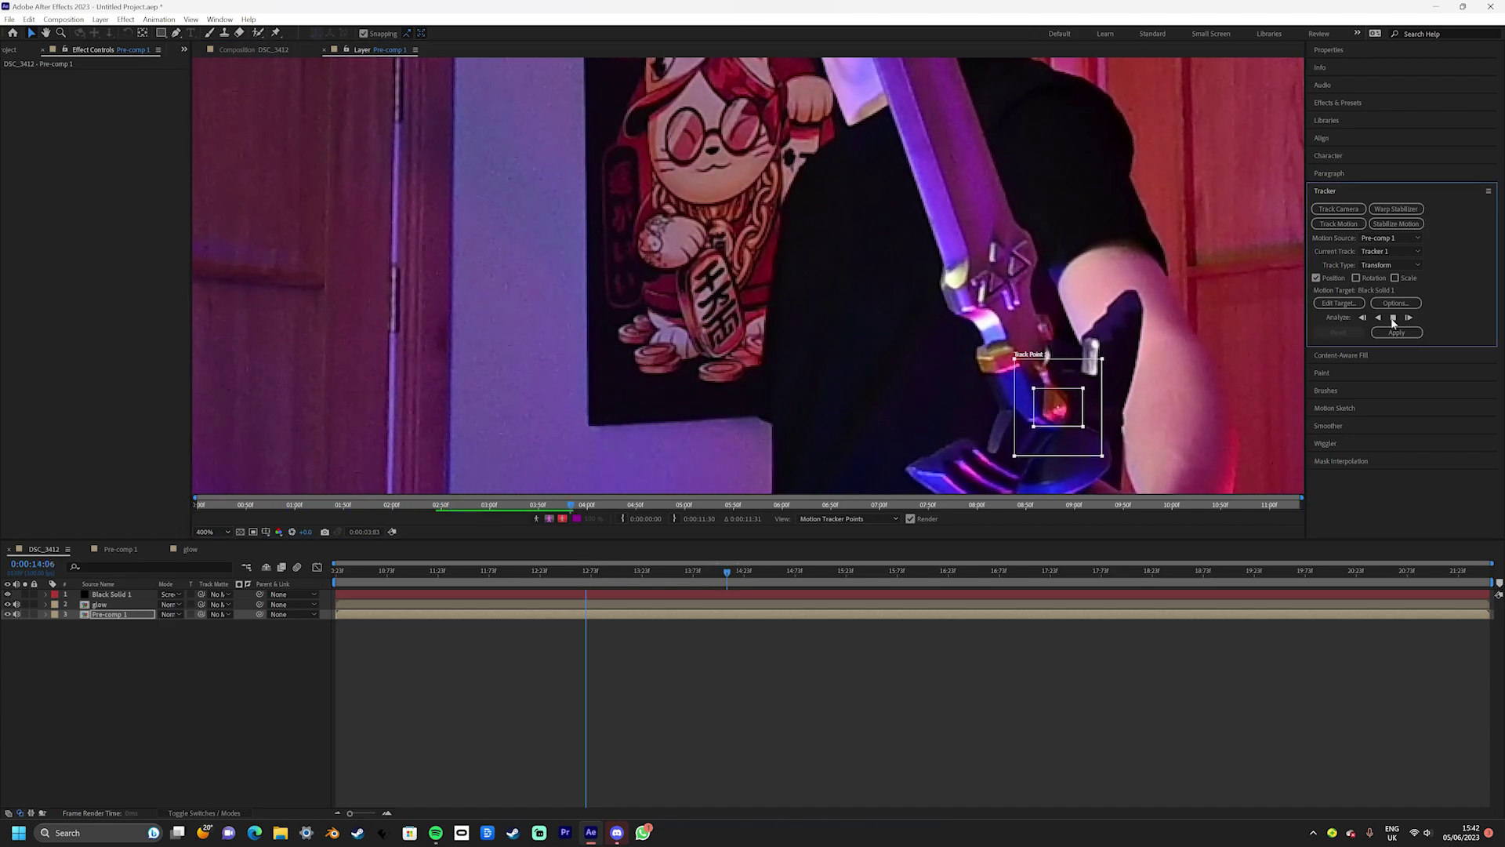
click(1394, 318)
drag(981, 253, 660, 38)
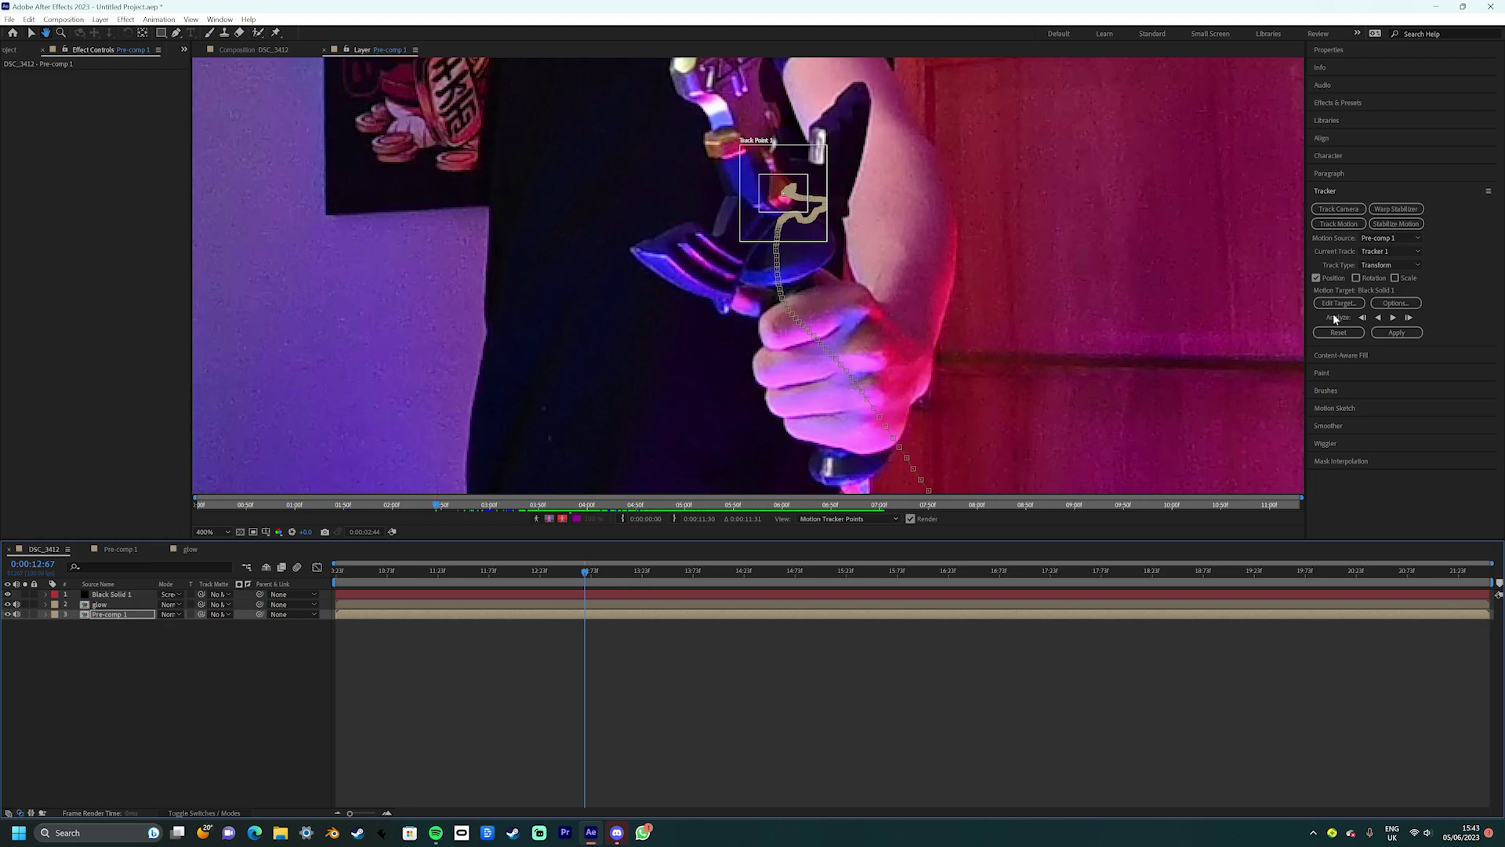
click(1378, 317)
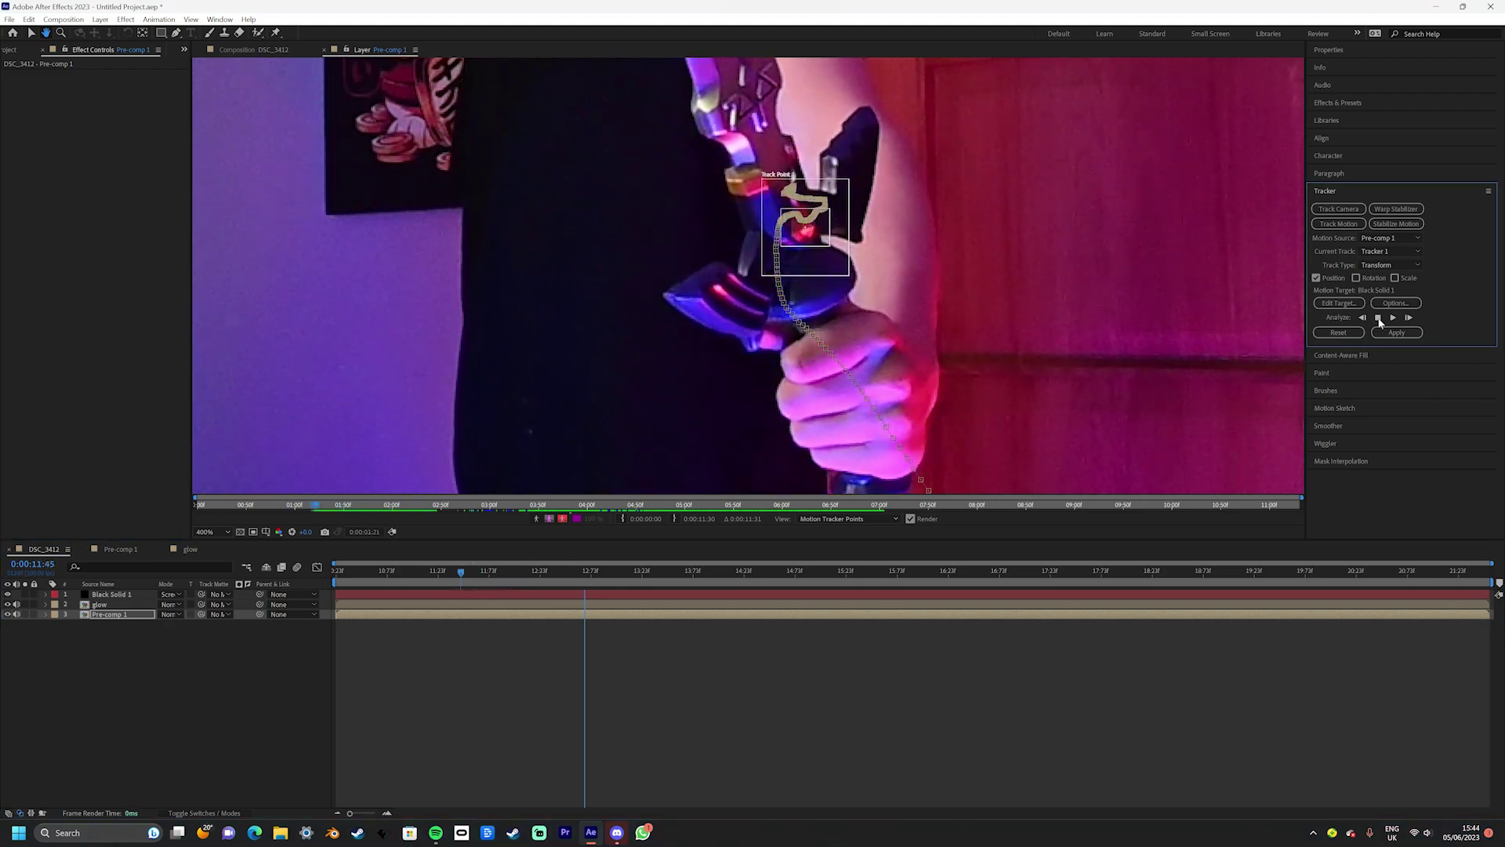
click(1377, 317)
Create a null object, make it the tracker's motion target, and apply the tracked position to it
click(100, 19)
mouse_move(117, 30)
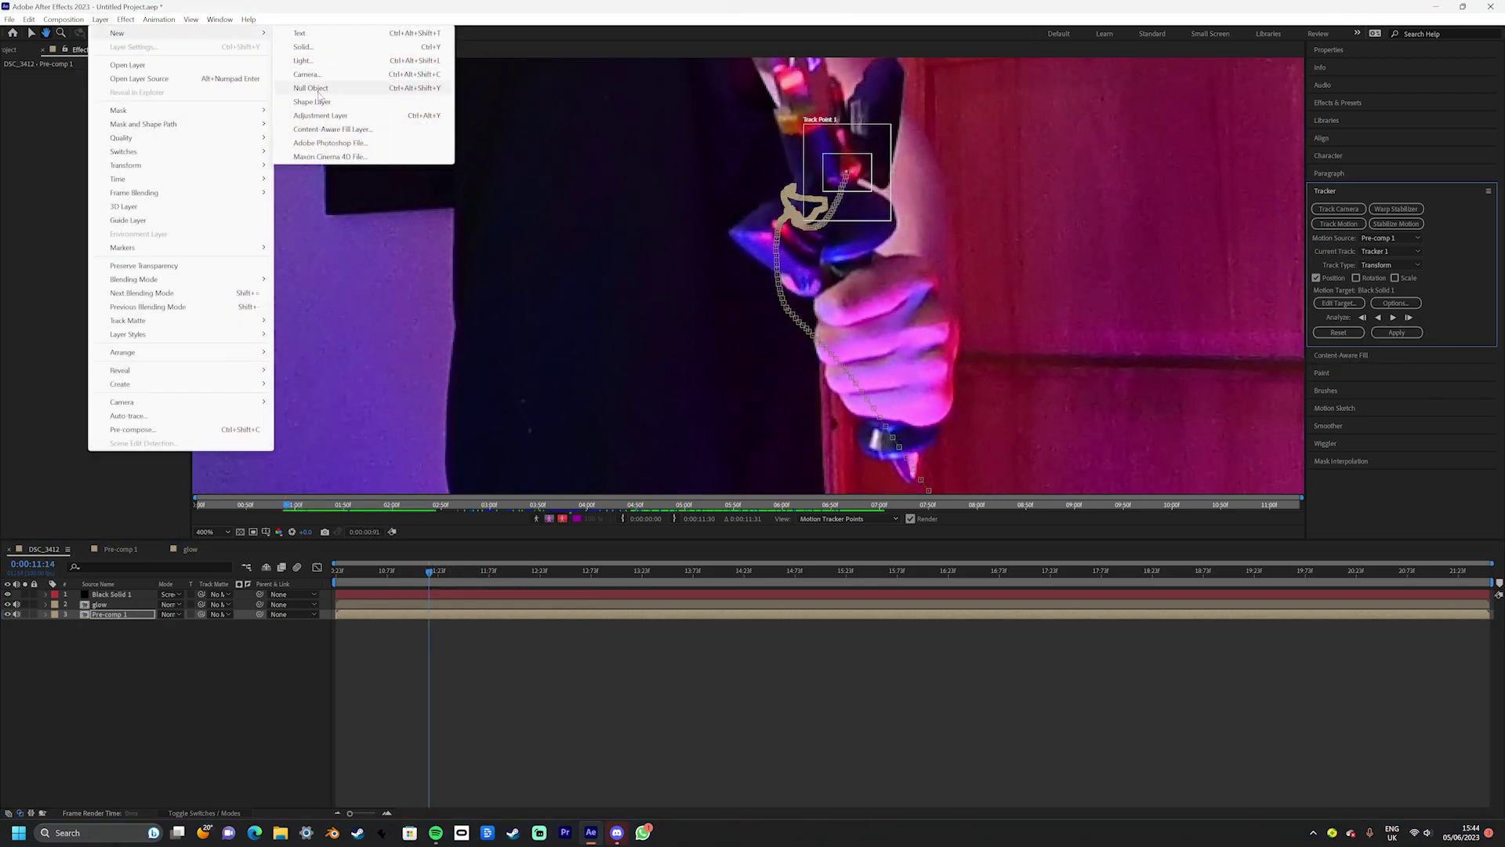
click(338, 92)
click(1352, 306)
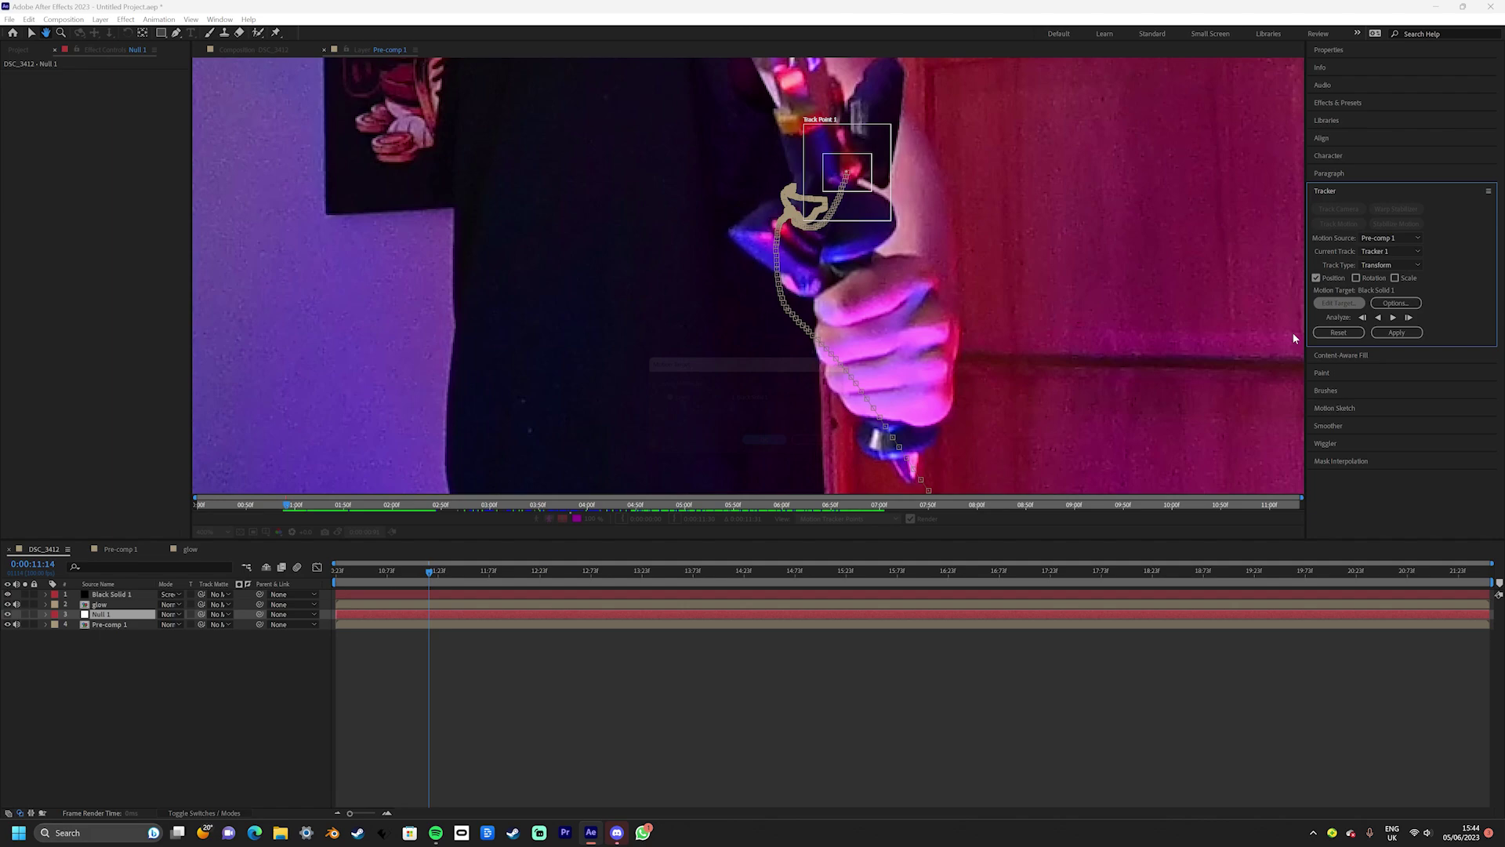
click(759, 436)
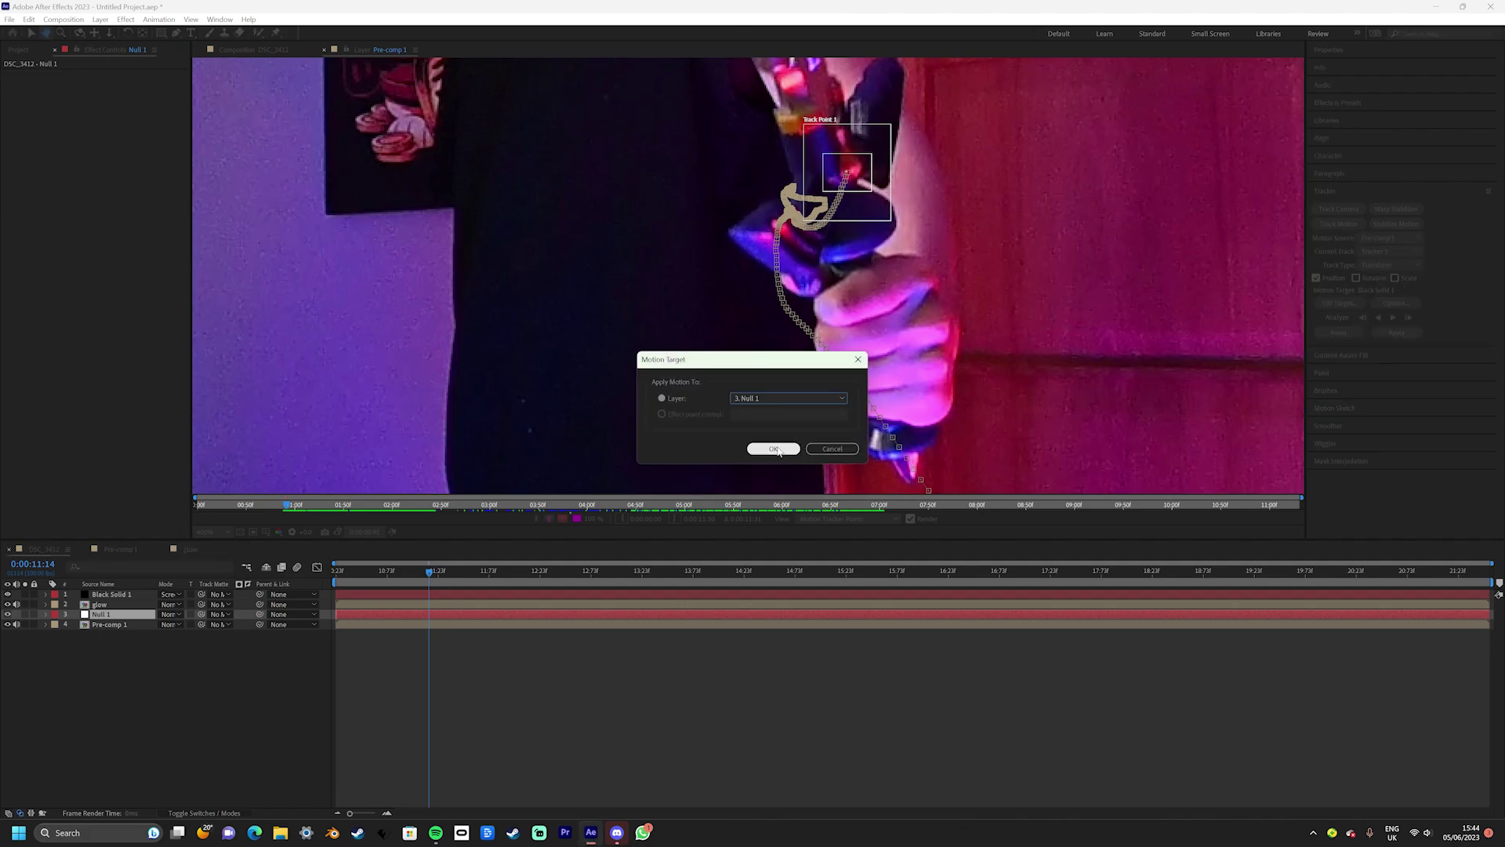
click(773, 449)
click(1396, 332)
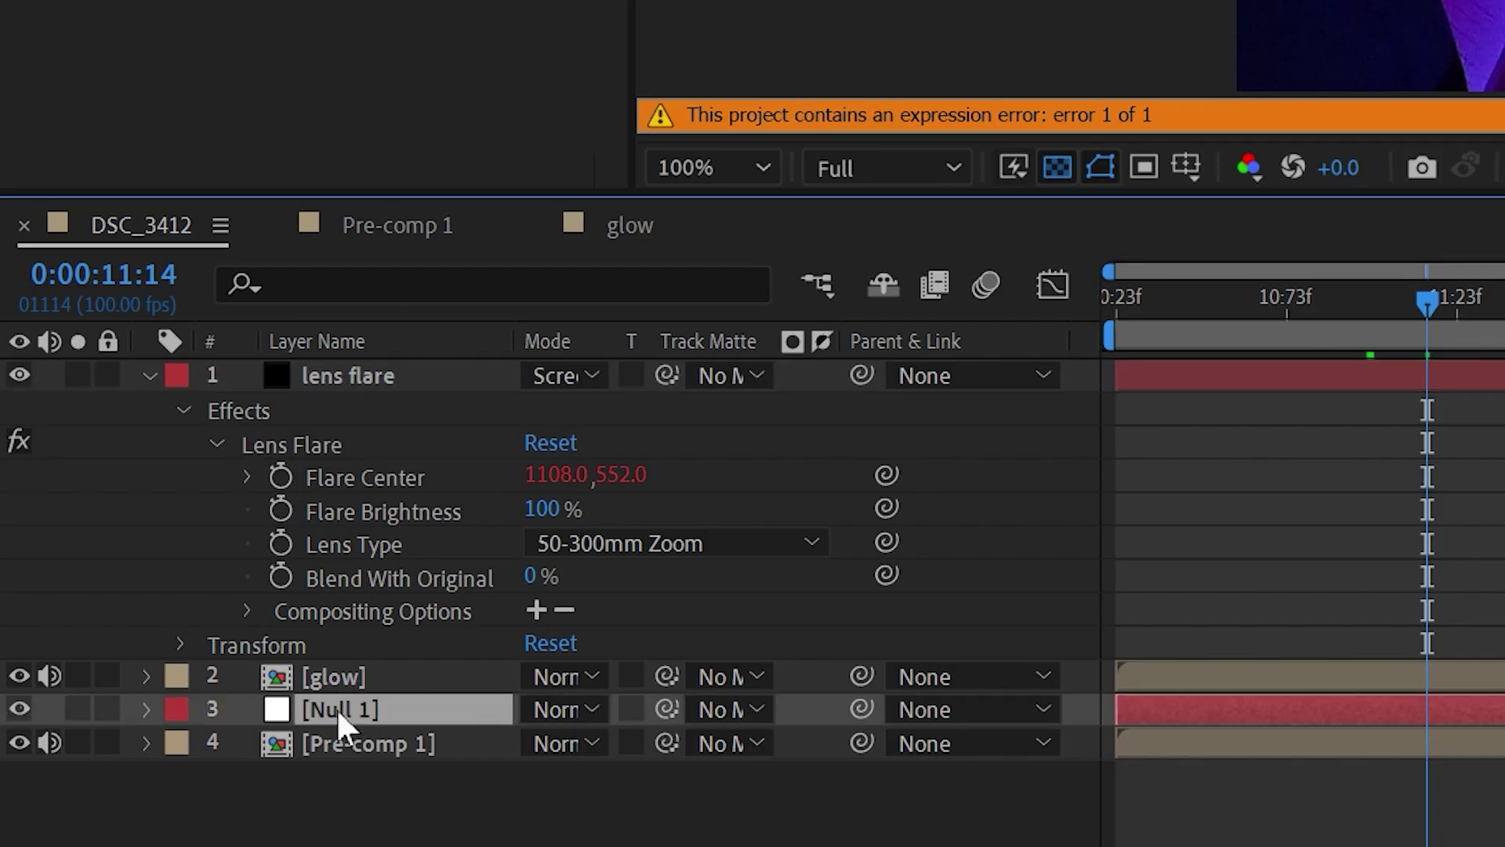
Link the lens flare's Flare Center to the Position property of Null 1
key(u)
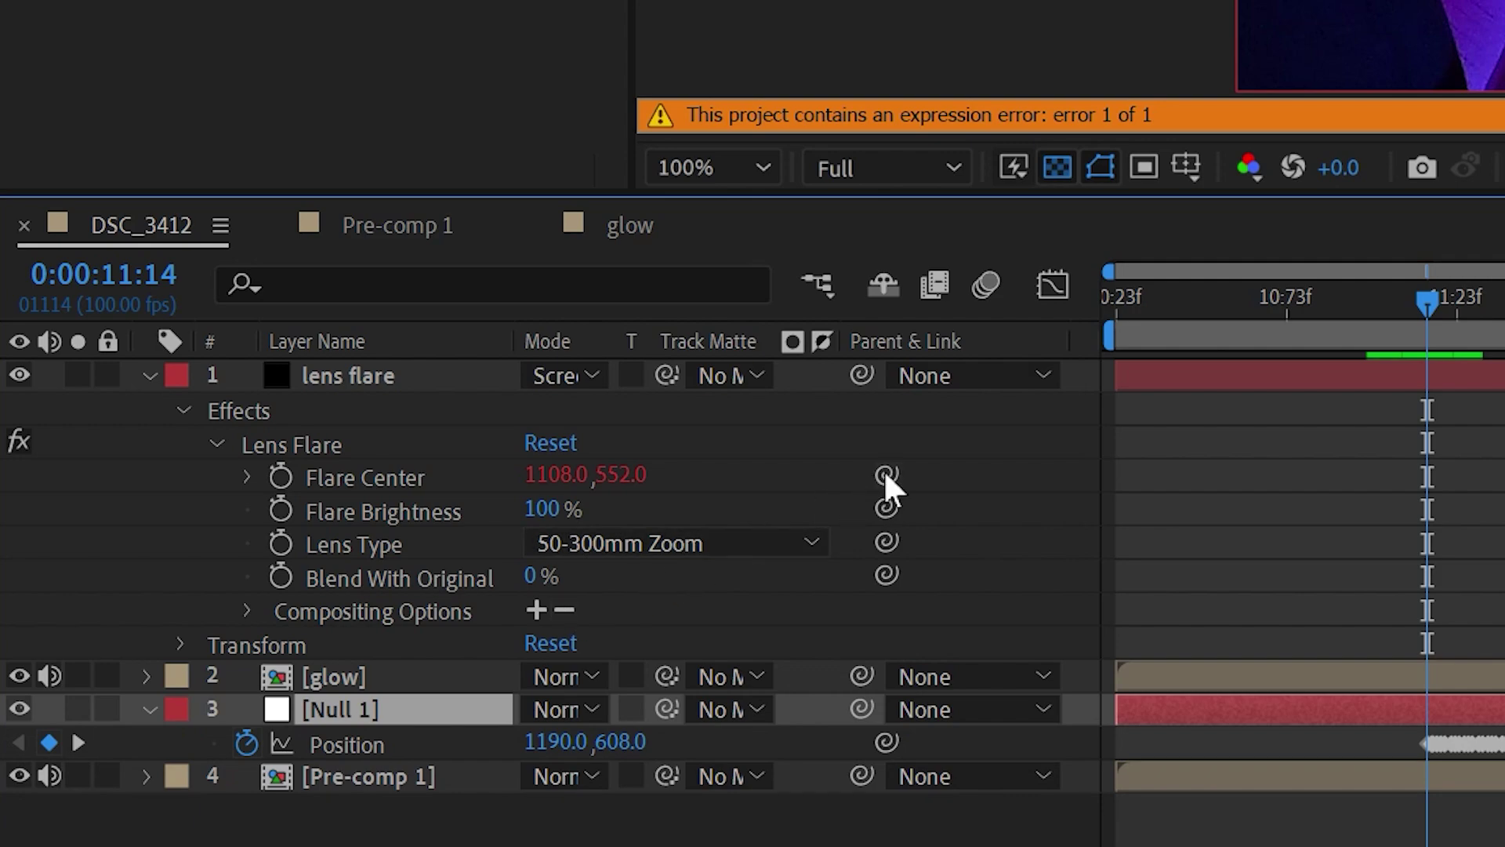
drag(887, 475, 427, 749)
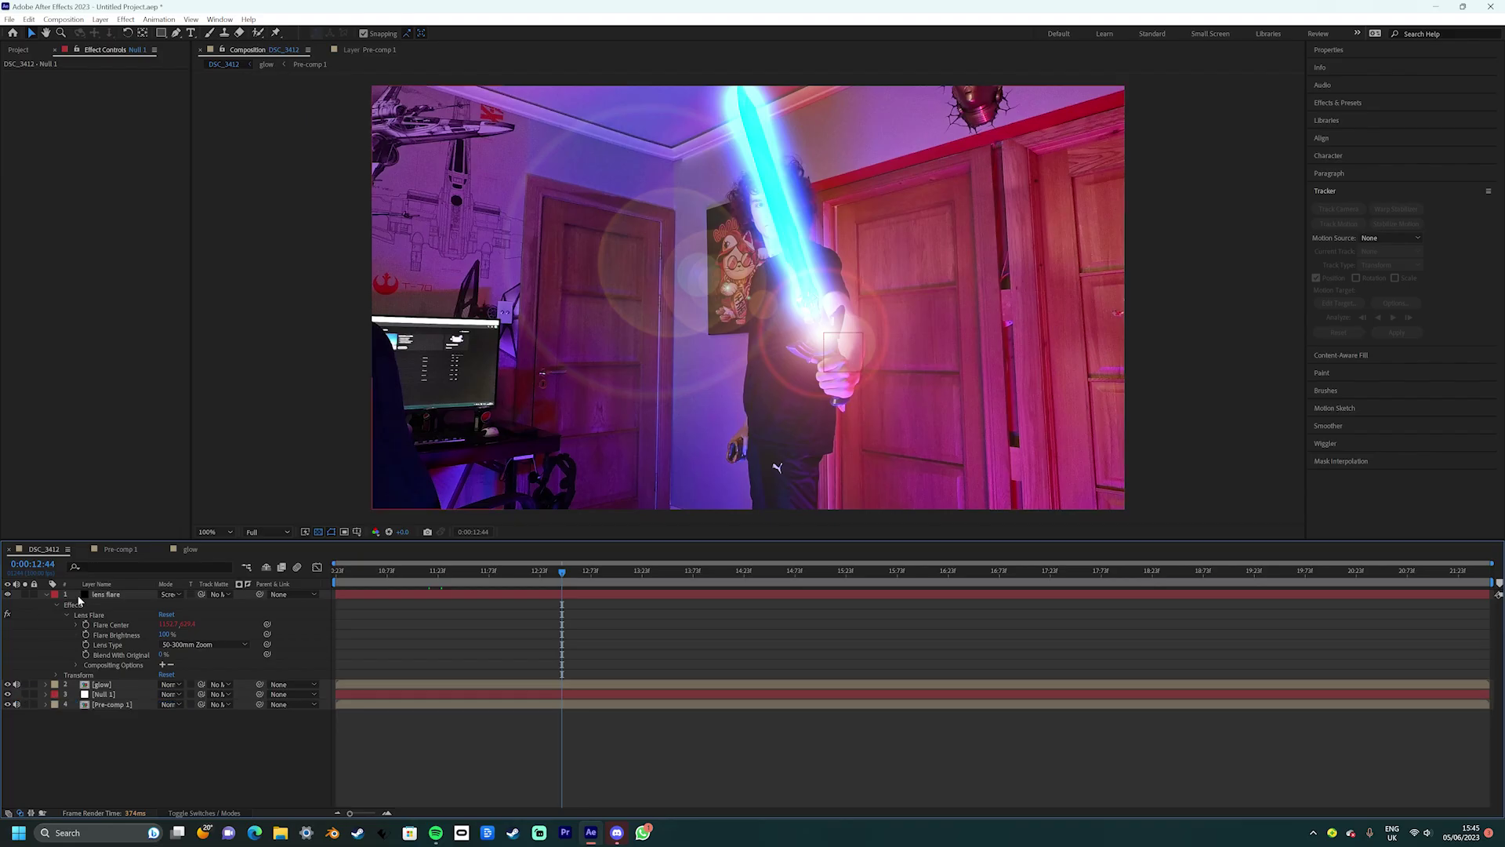
Change the lens flare's Lens Type to 105mm Prime
click(313, 377)
click(129, 103)
click(130, 141)
Apply a Curves effect to the lens flare layer and raise its Blue channel curve
click(1338, 103)
click(1343, 118)
text(curve)
double_click(1357, 170)
click(139, 134)
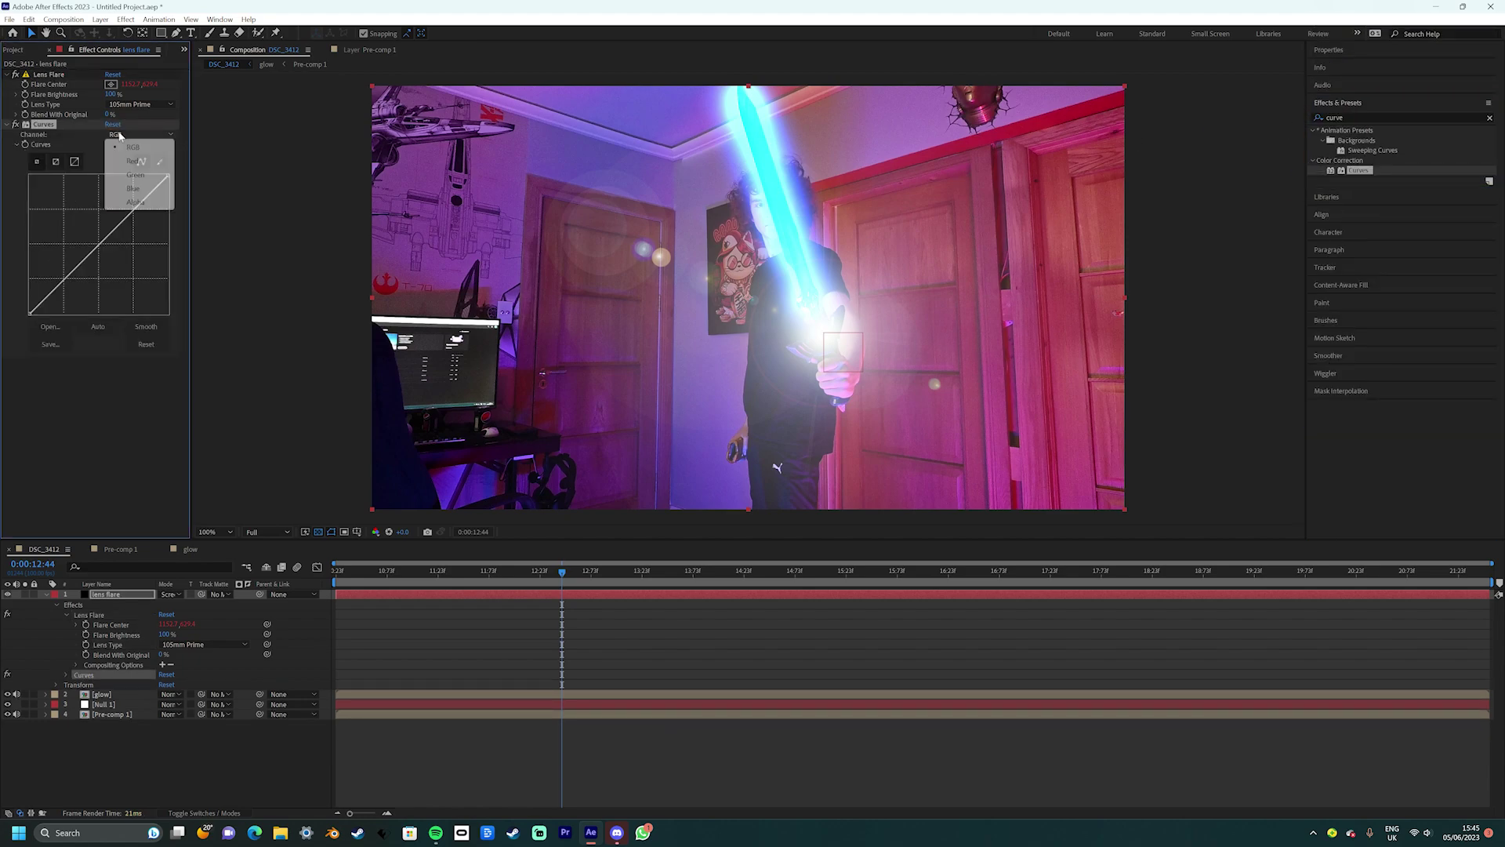
click(125, 185)
drag(98, 244, 64, 208)
Keyframe Flare Brightness on the lens flare layer to rise from a low value to a brighter one at 0:00:11:78
drag(111, 94, 90, 94)
drag(562, 573, 440, 571)
key(u)
click(25, 94)
drag(109, 95, 52, 94)
drag(440, 572, 494, 573)
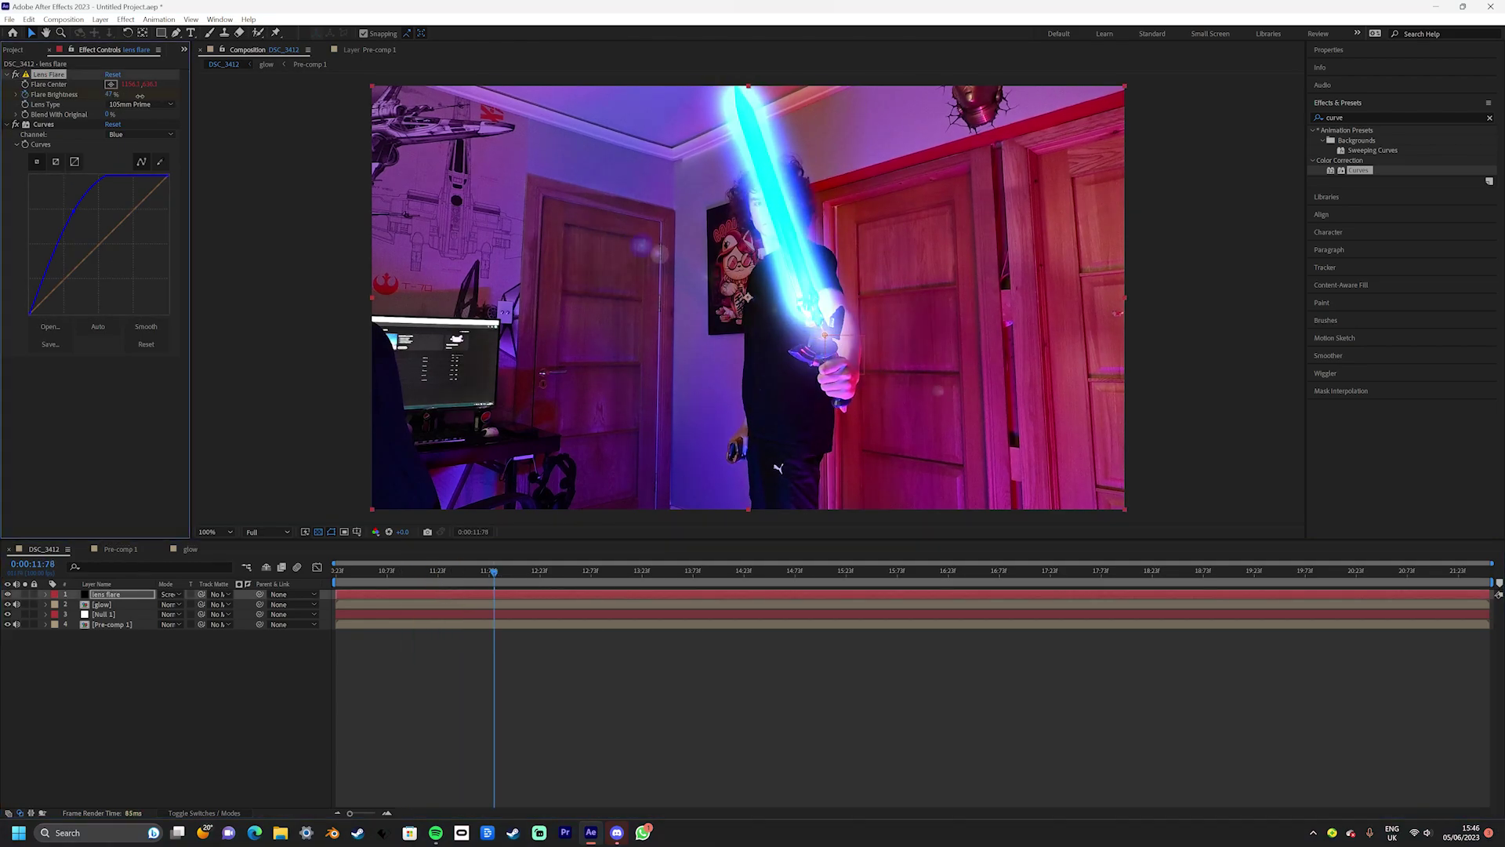
drag(108, 94, 151, 94)
Open the glow pre-comp and keyframe the effect on its sword layer so the blade's glow fades in
mouse_move(407, 572)
mouse_down()
mouse_move(442, 573)
mouse_move(428, 562)
mouse_up()
double_click(118, 603)
click(118, 604)
click(119, 594)
scroll(94, 392, down, 4)
click(25, 410)
click(422, 571)
click(117, 605)
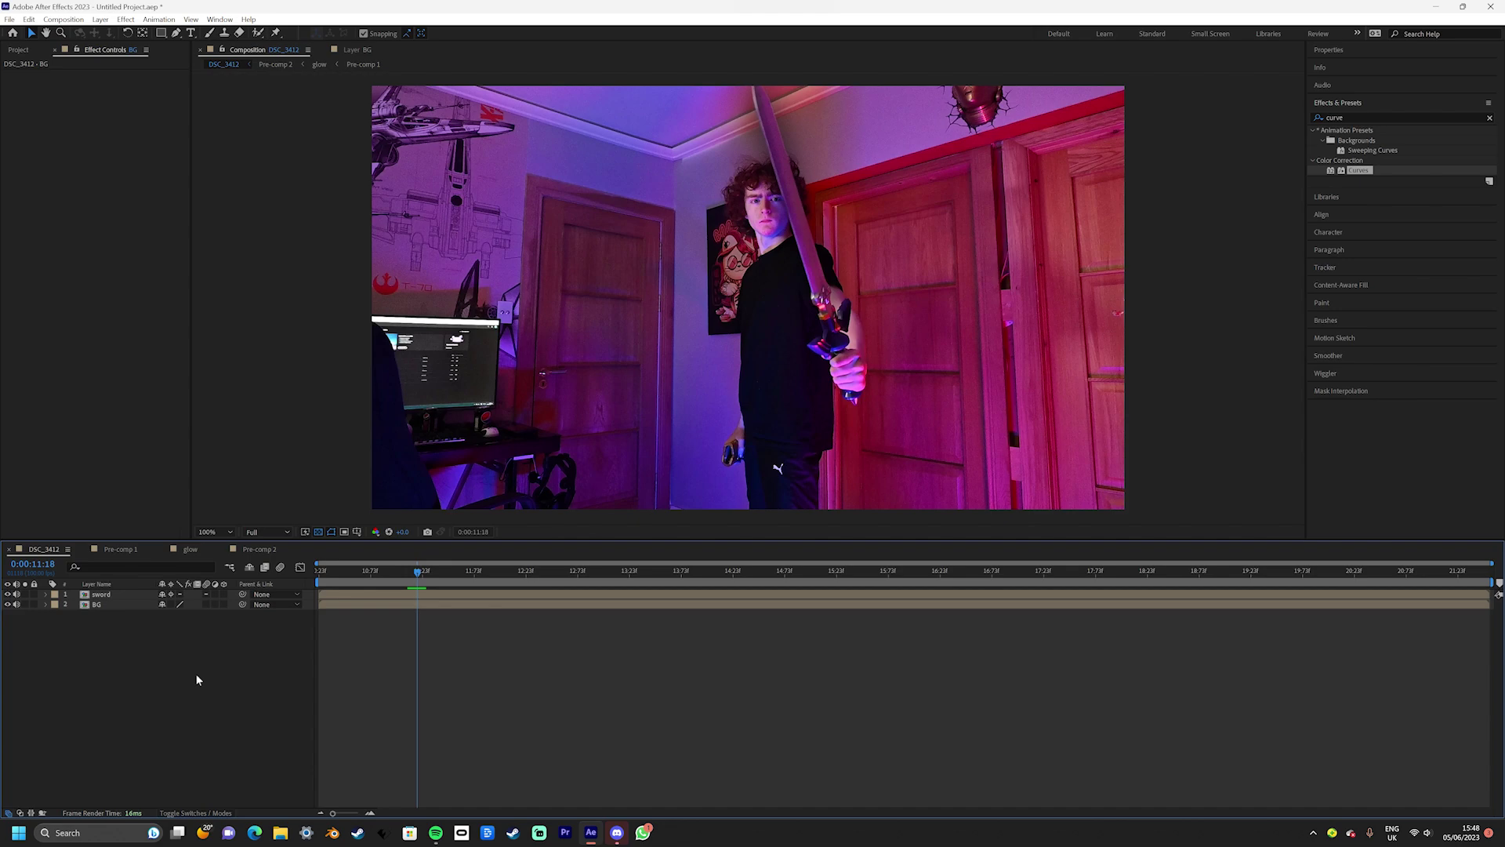
Rename the Pre-comp 1 layer as BG and add an adjustment layer directly above it
click(109, 604)
click(101, 19)
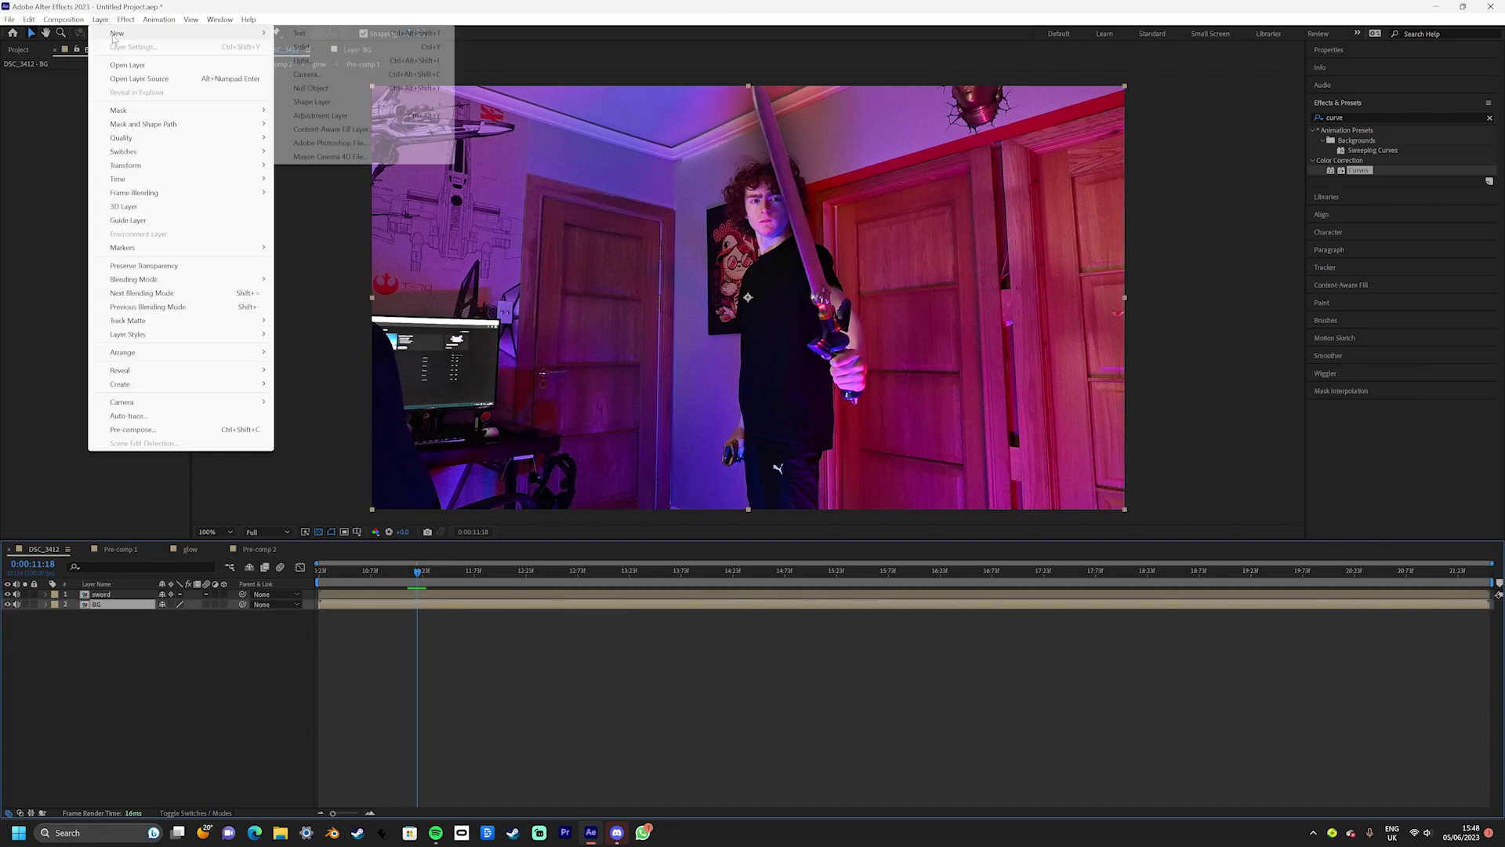
mouse_move(126, 33)
click(329, 114)
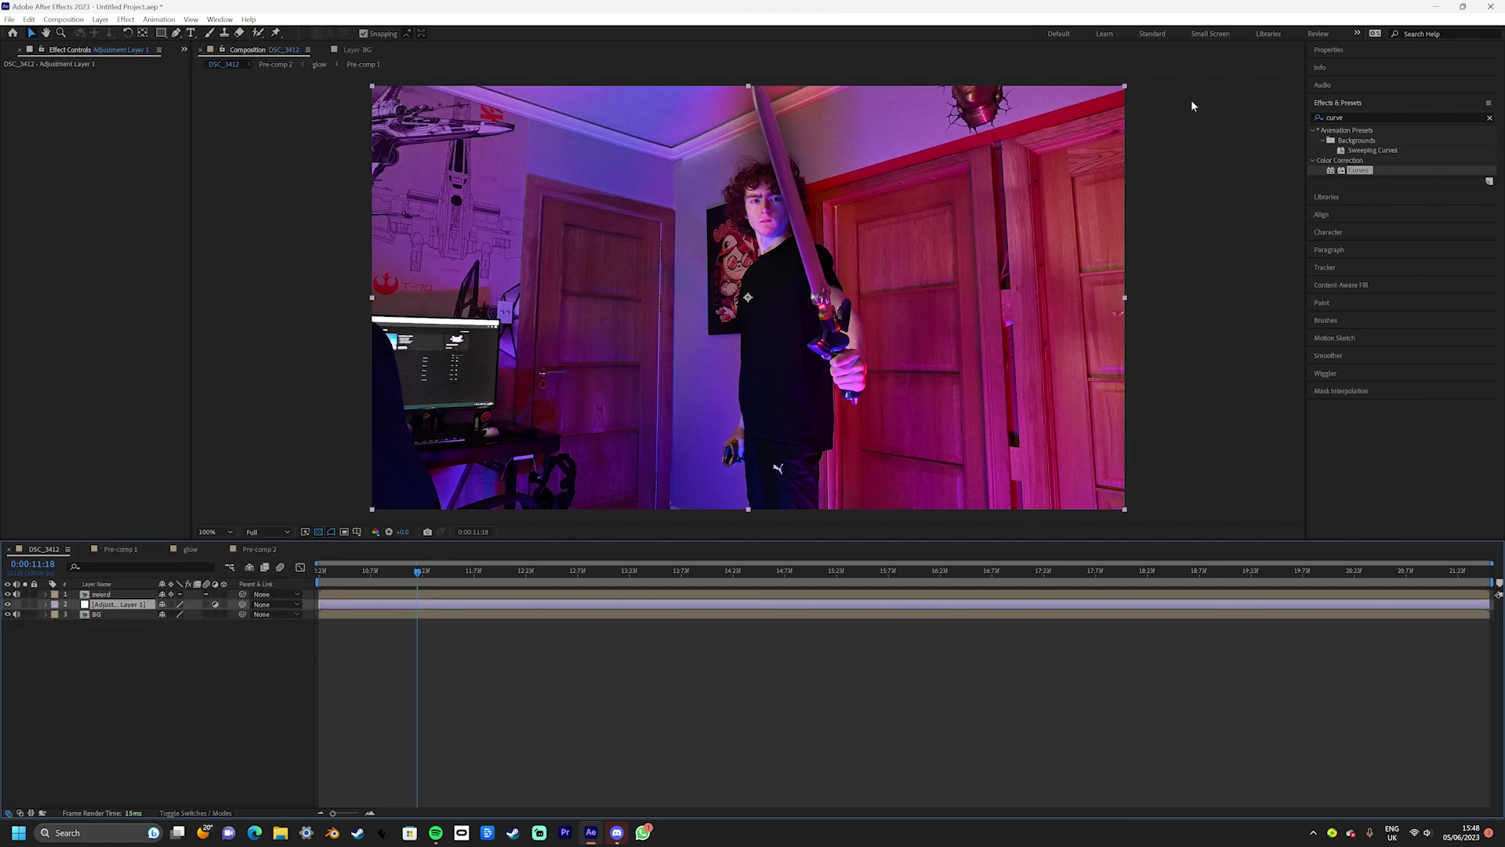
Apply the Curves and Glow effects to the adjustment layer
drag(1360, 171, 964, 280)
drag(143, 610, 144, 607)
click(1362, 117)
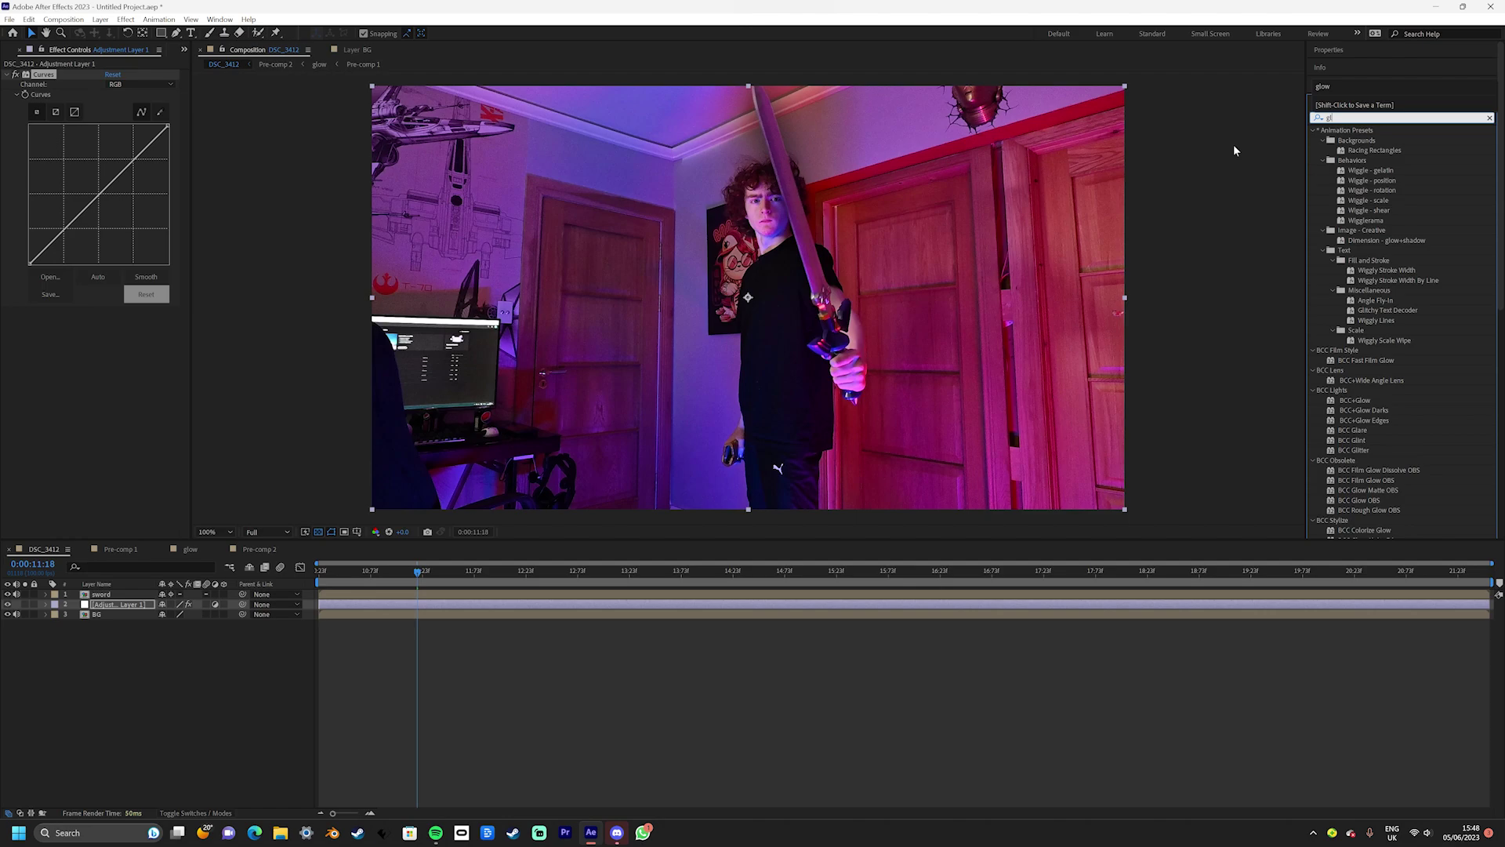
text(ow)
drag(1356, 371, 149, 428)
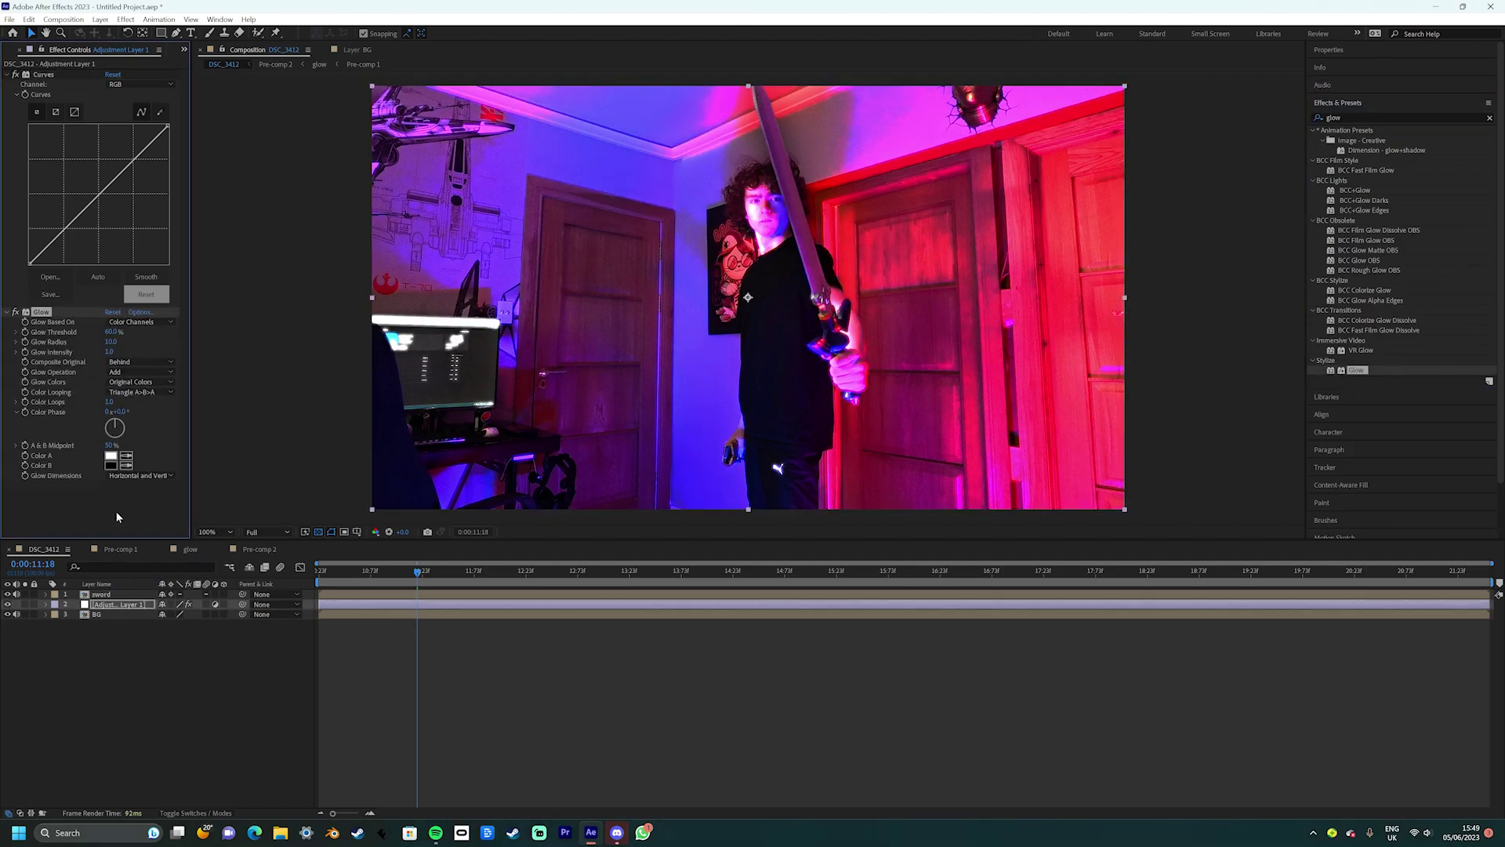
Keyframe the adjustment layer's opacity to rise from its minimum at 0:00:11:18 to 100% at 0:00:11:67
click(100, 605)
key(t)
drag(164, 615, 85, 615)
click(76, 615)
drag(417, 574, 459, 578)
drag(163, 614, 530, 601)
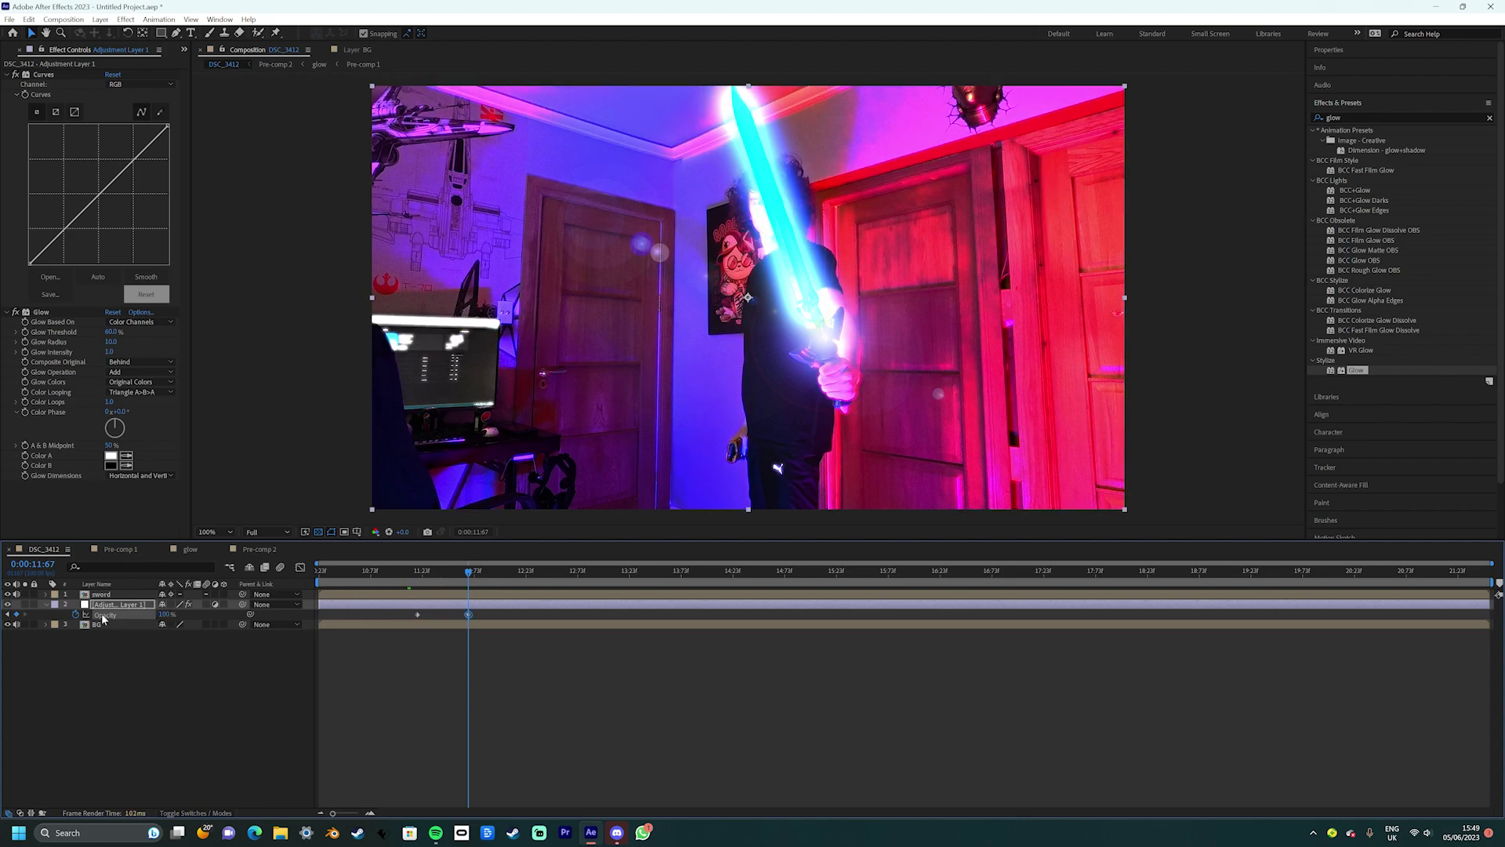
Hide the sword layer, draw a Pen mask around the man's torso on the adjustment layer, and feather the mask
click(47, 609)
click(515, 576)
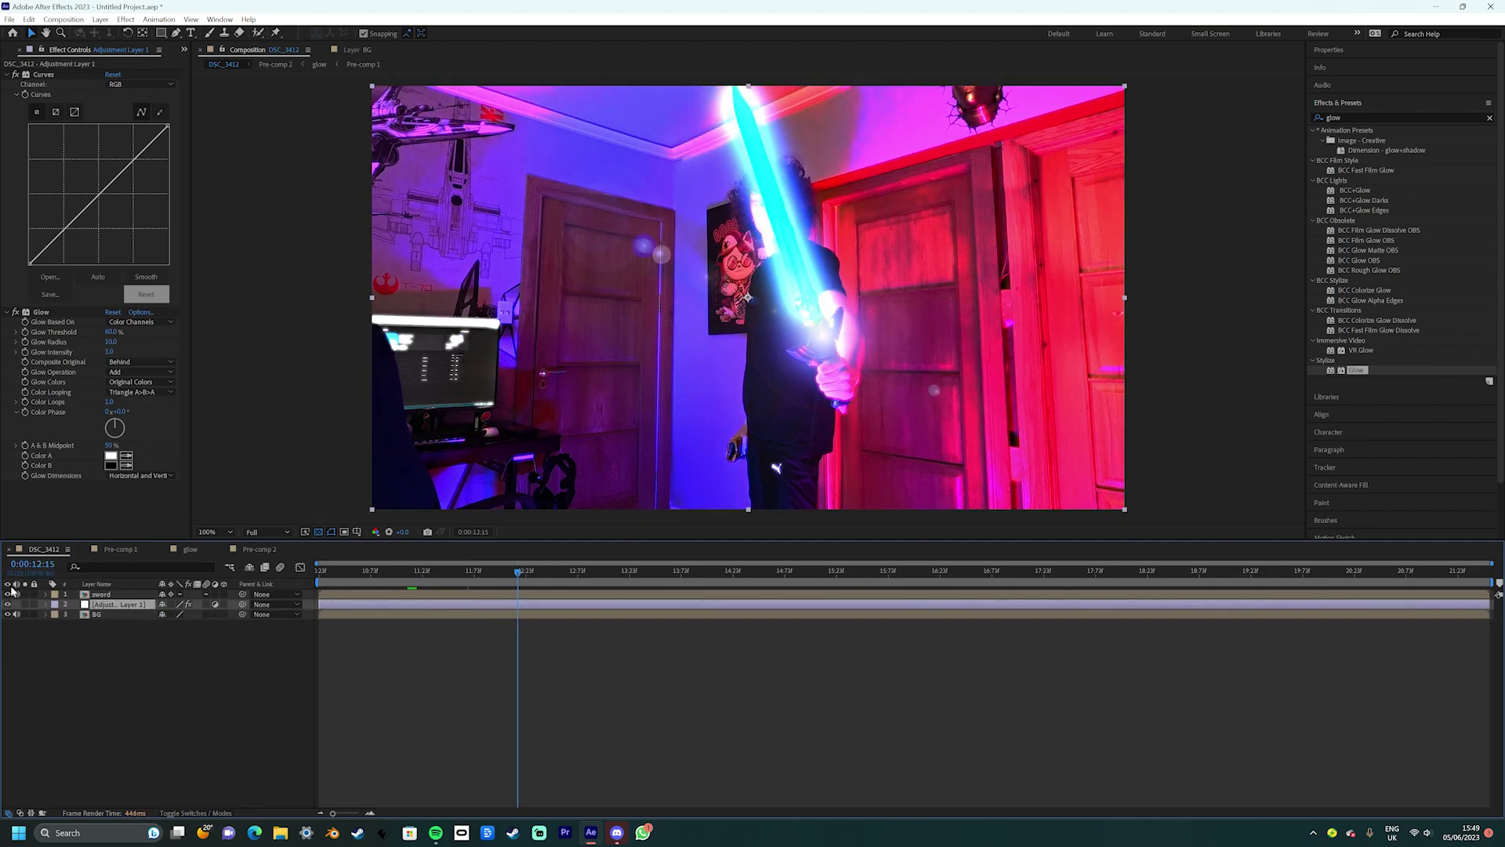
key(g)
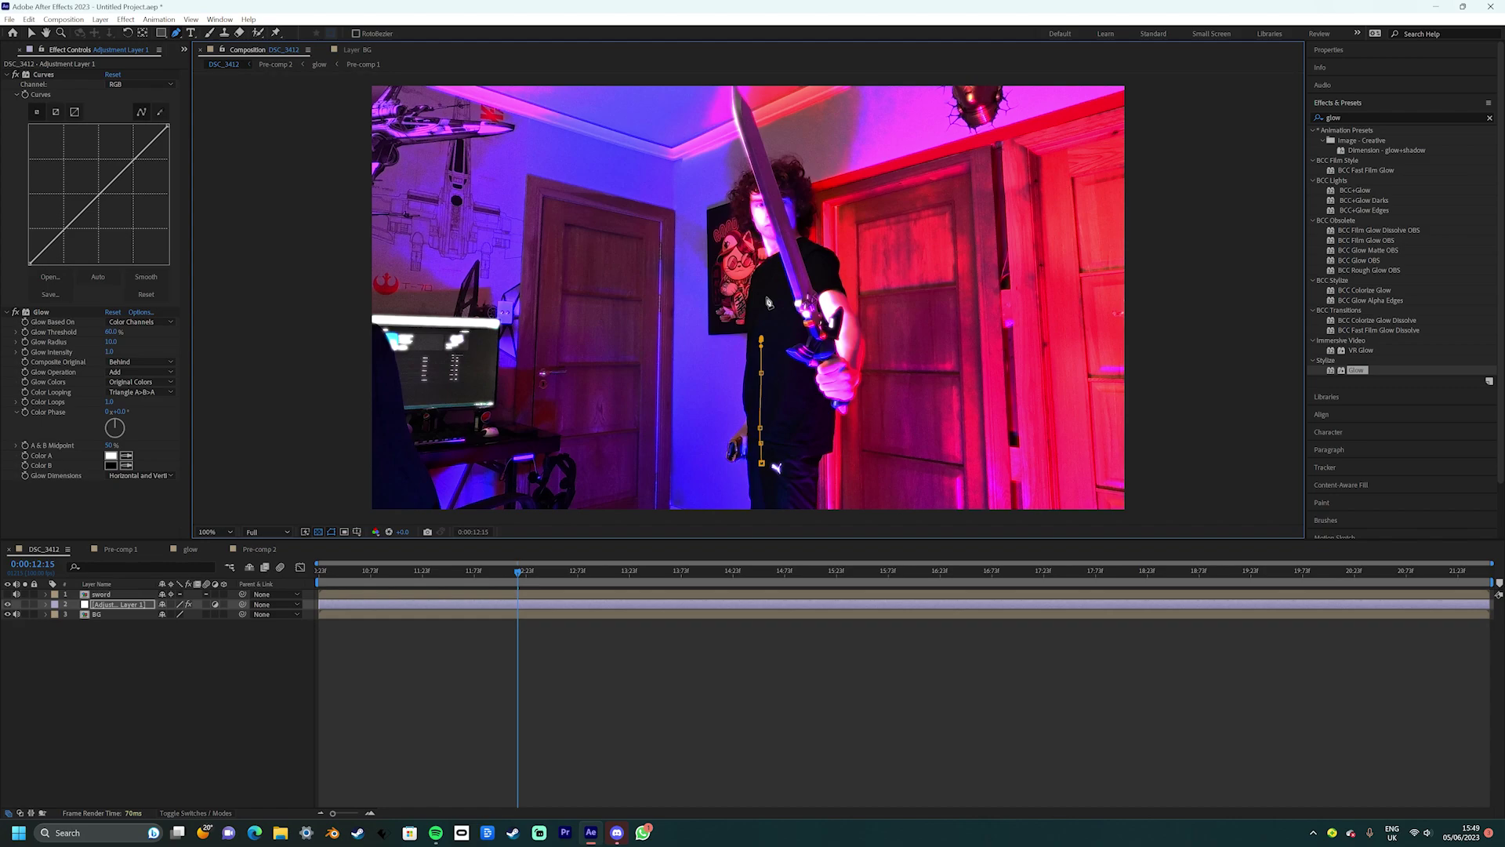
click(762, 464)
key(f)
Raise the Blue curve and lower the Red curve in the adjustment layer's Curves effect to tint the torso blue
click(140, 84)
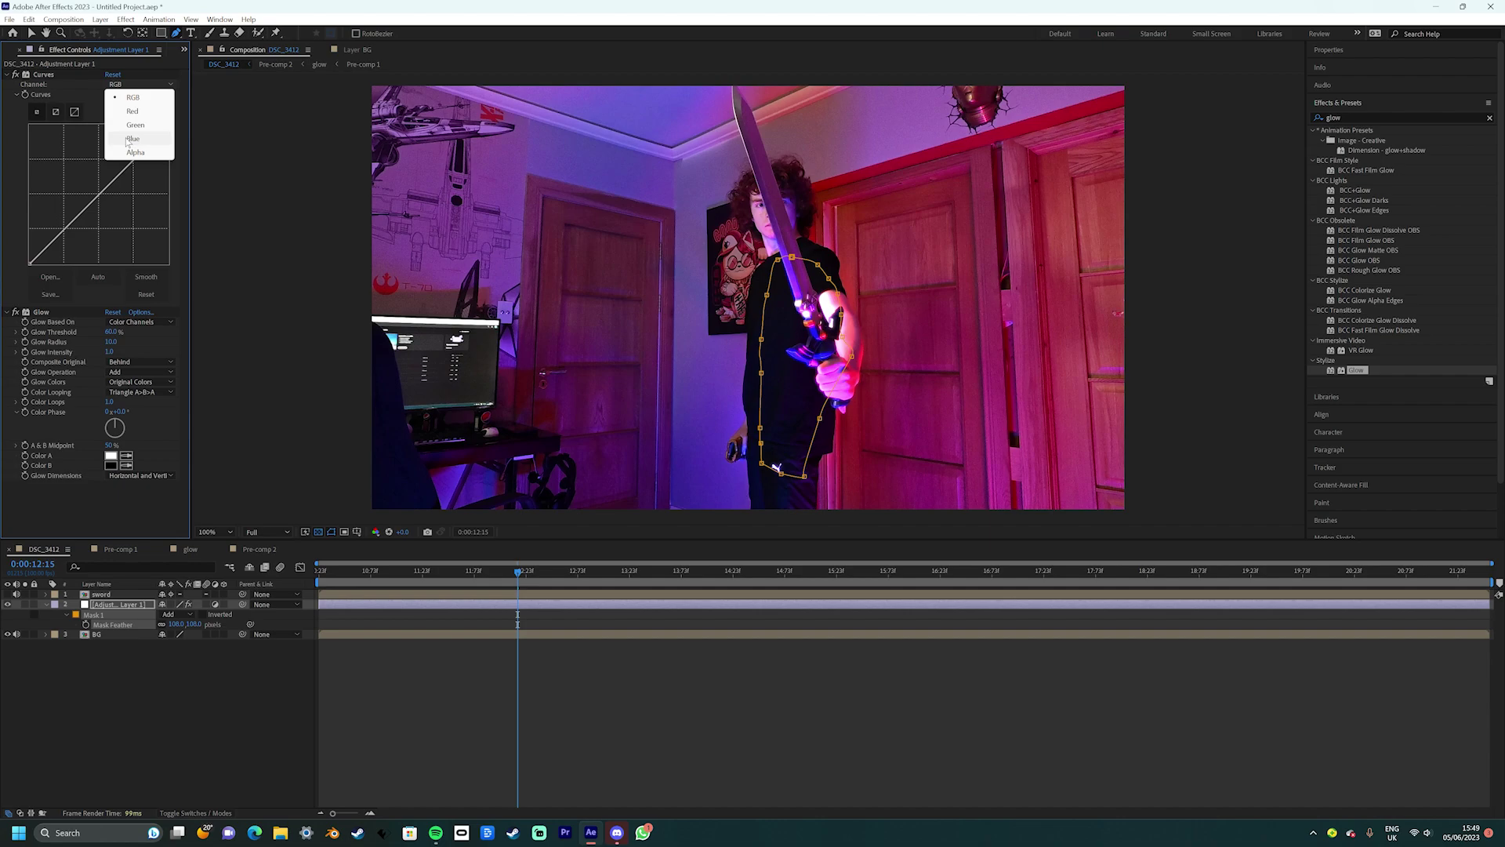
click(129, 134)
drag(95, 200, 93, 188)
click(140, 84)
click(126, 104)
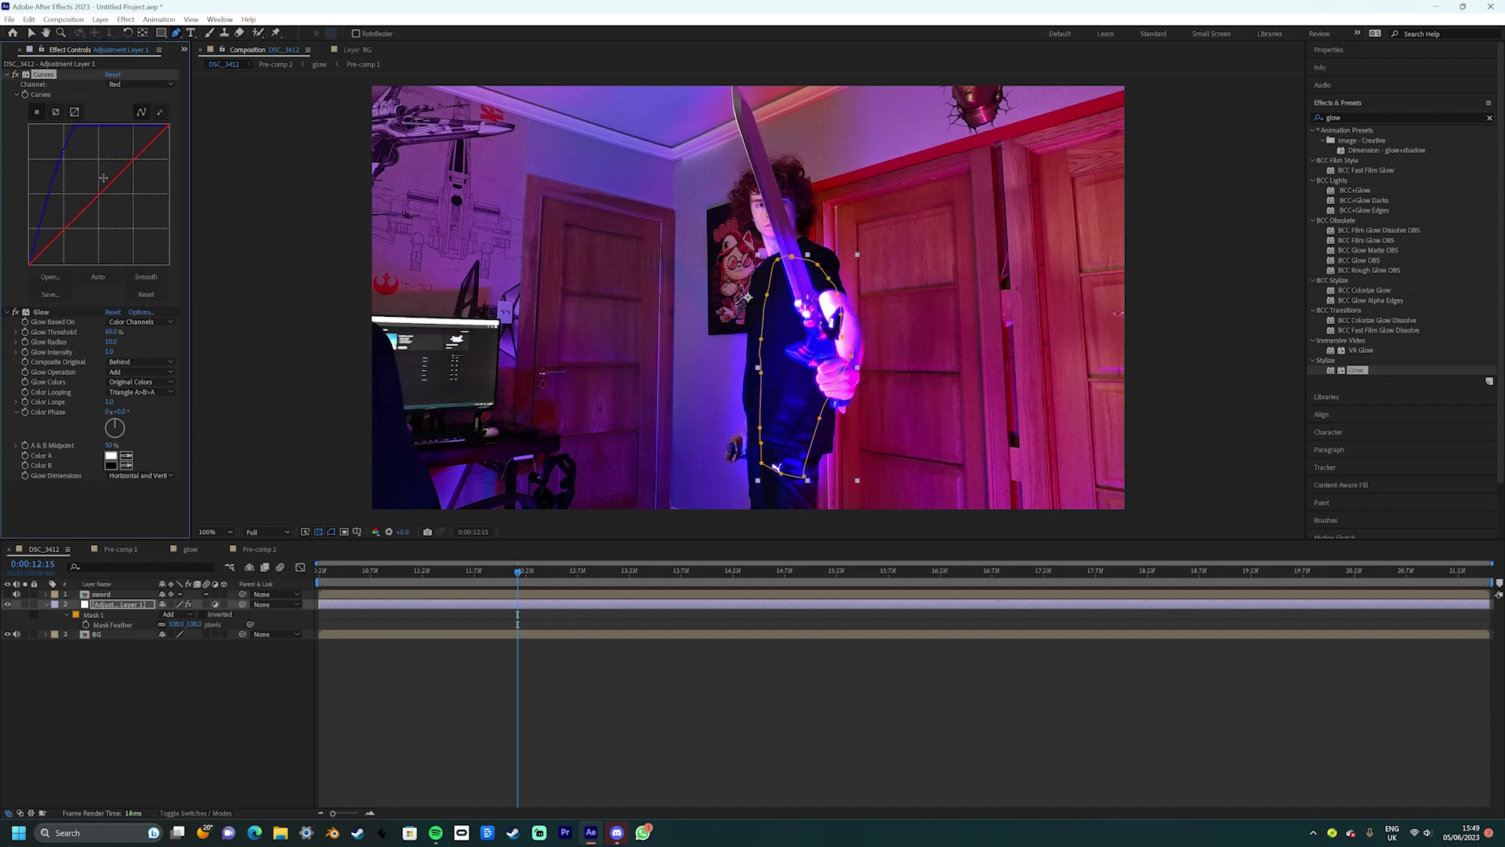
click(164, 730)
Increase the adjustment layer's Glow Radius, set its mask feather to about 459 pixels, and show the sword layer again
drag(110, 342, 195, 335)
click(188, 705)
drag(176, 624, 369, 622)
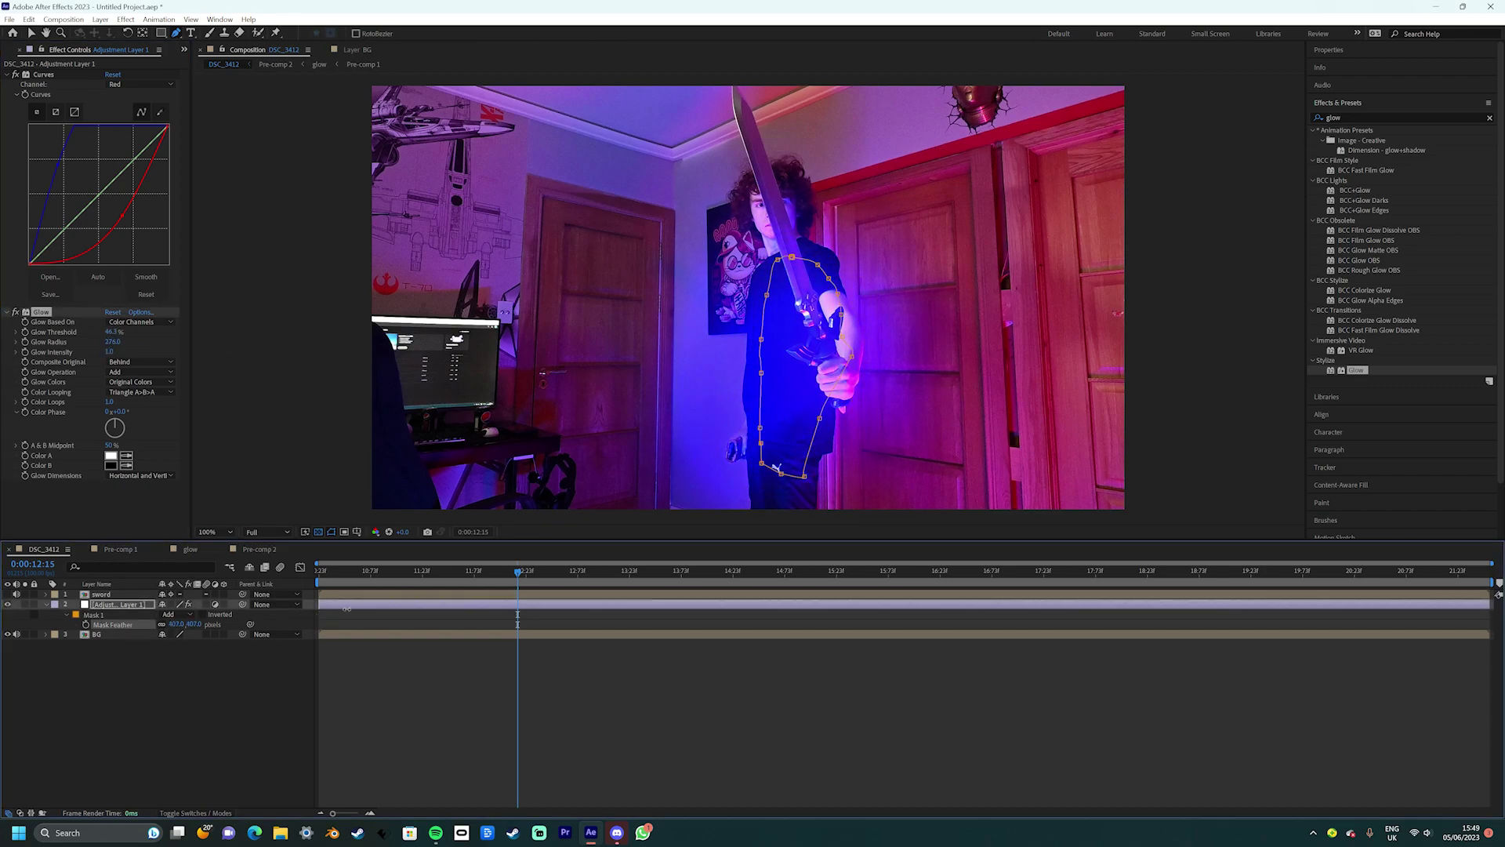
click(381, 683)
click(8, 595)
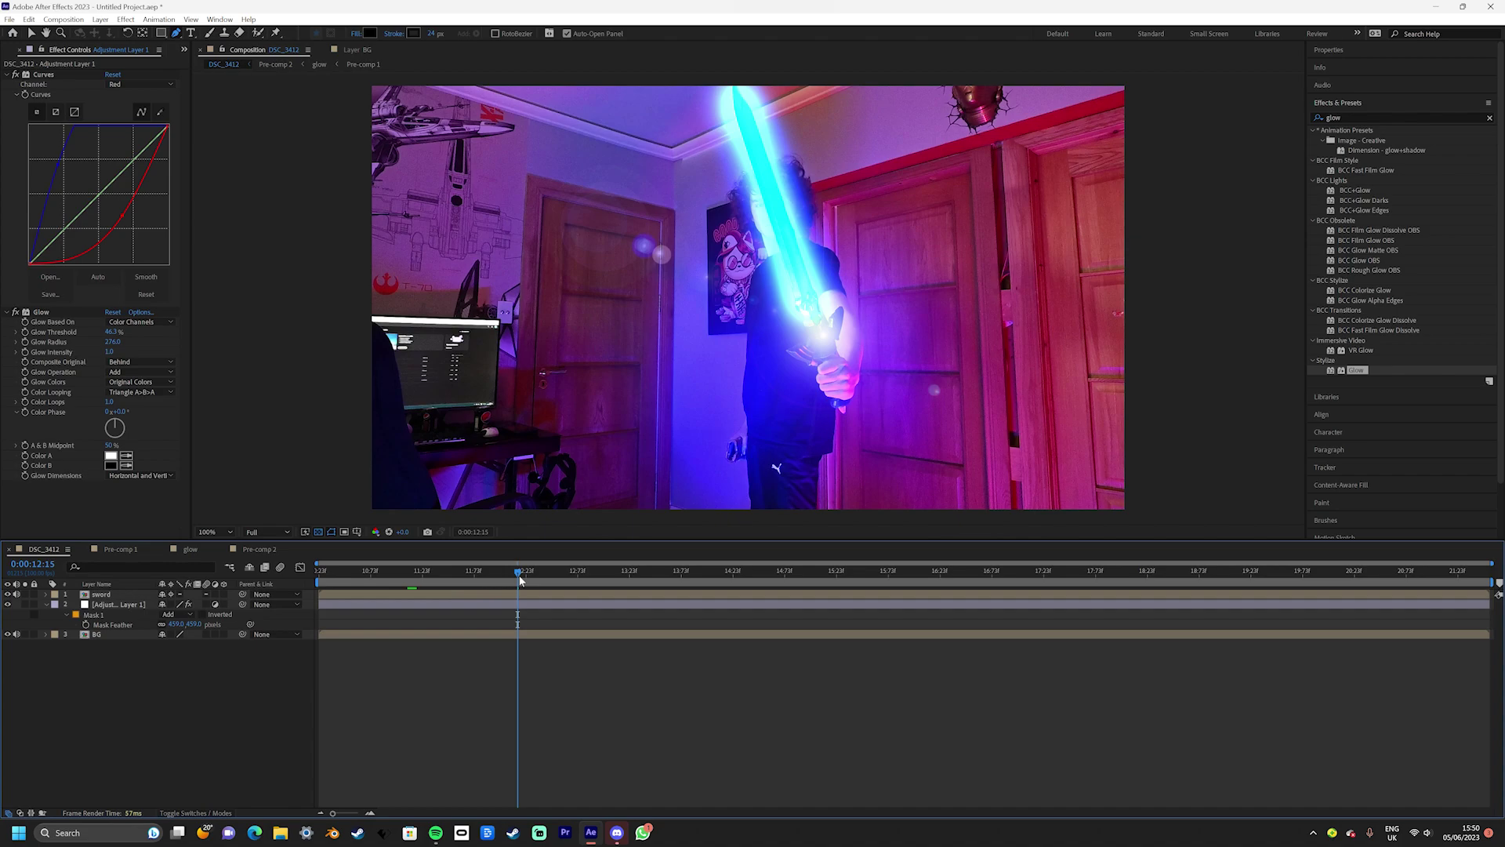
Preview the blade's light-up animation from about 0:00:11:10
drag(520, 579, 409, 575)
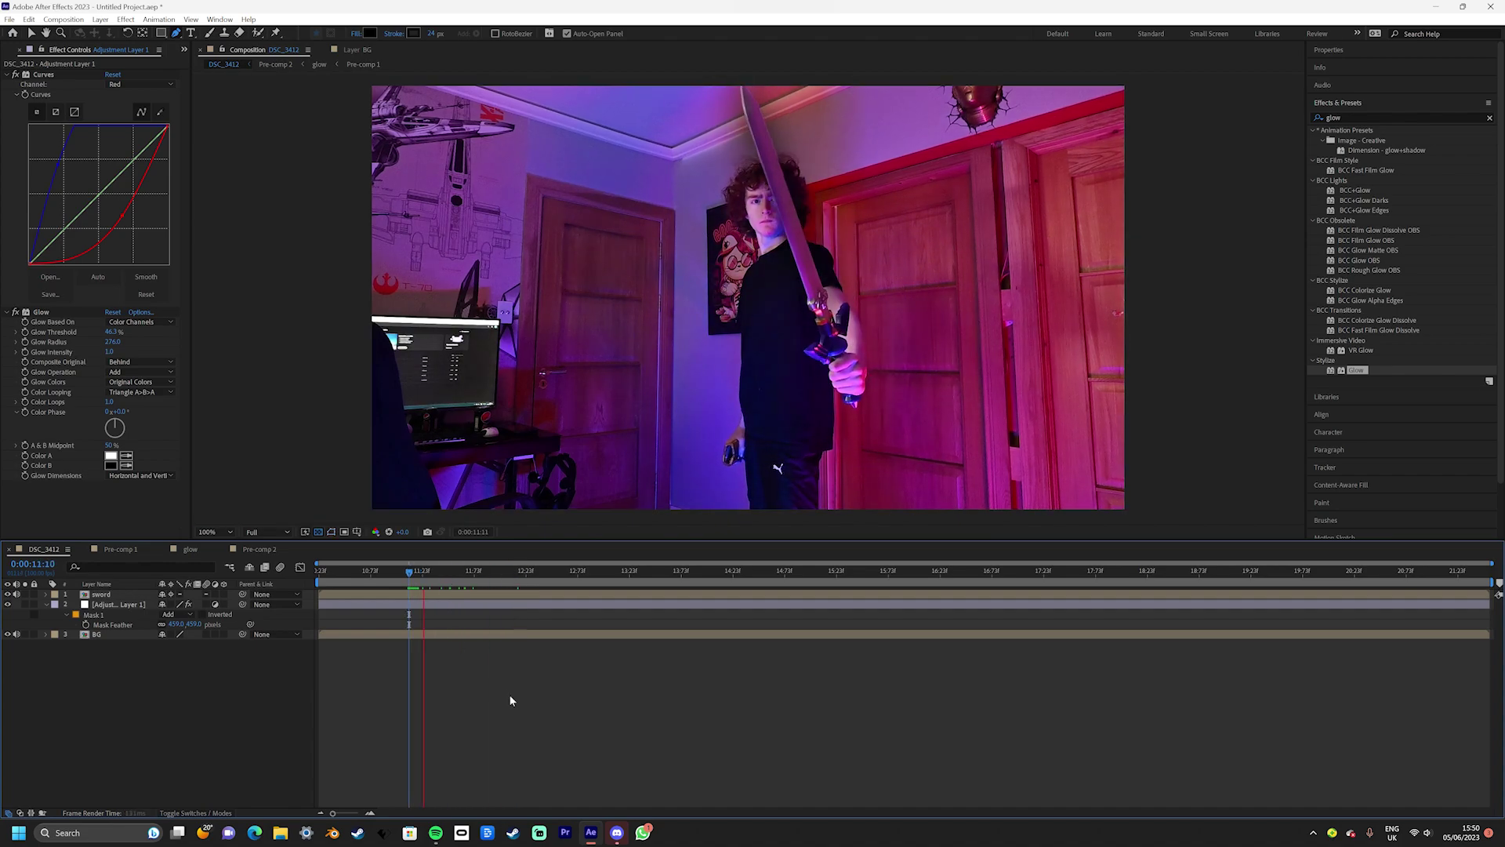
key(space)
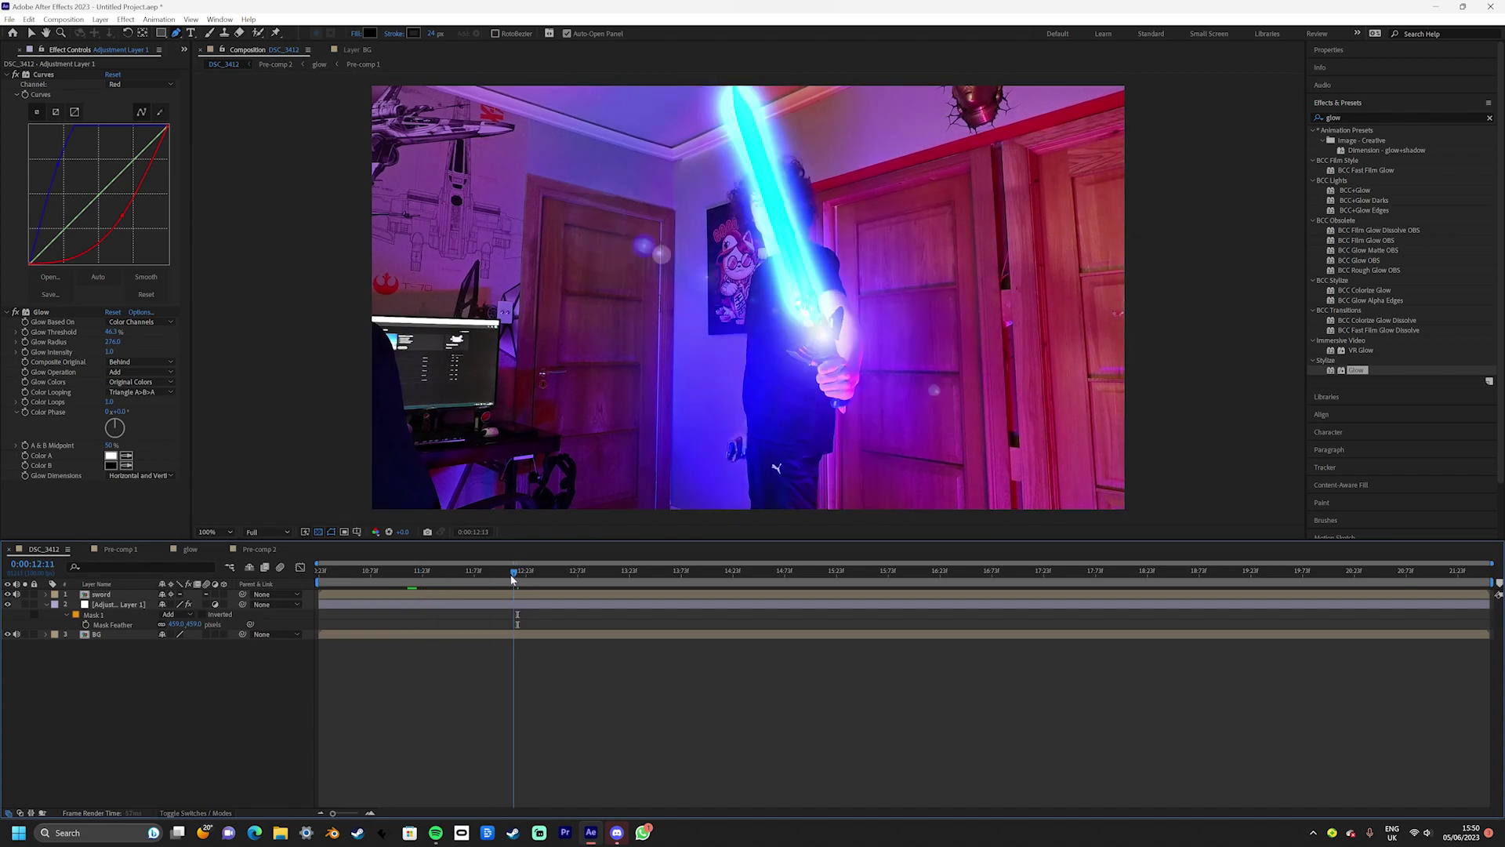
drag(512, 579, 409, 577)
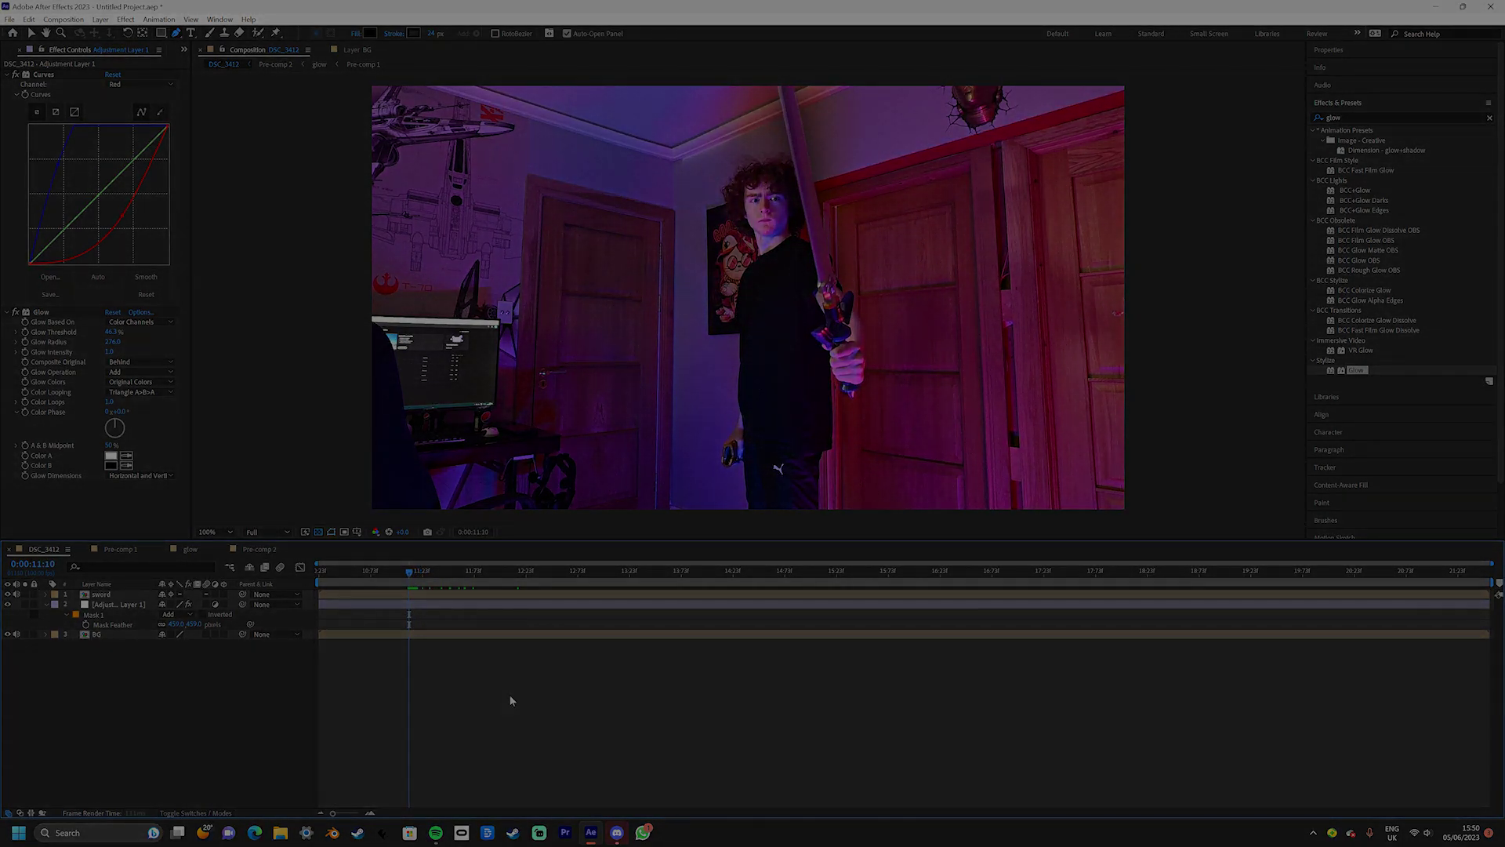